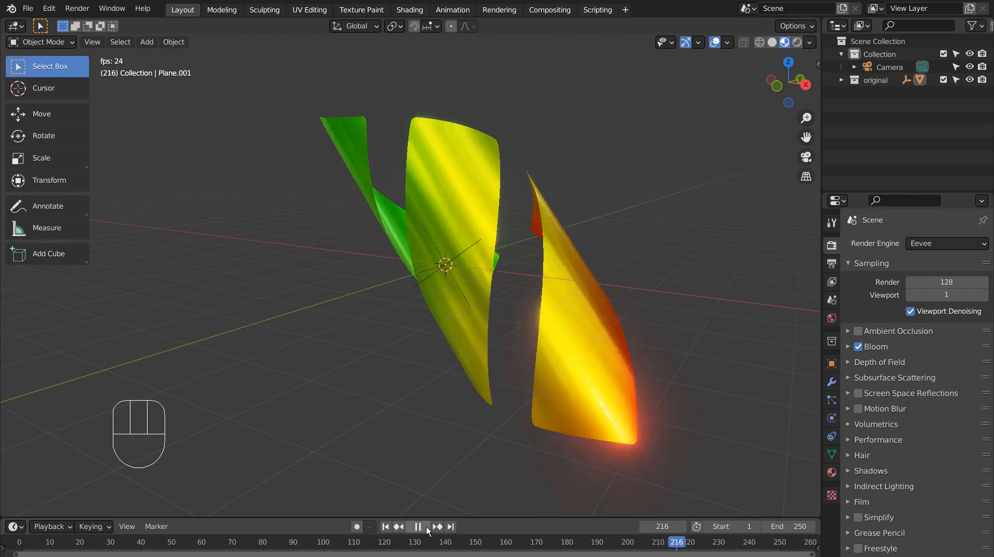
# Hide the "original" collection and add a mesh plane at the world origin.
pyautogui.click(982, 80)
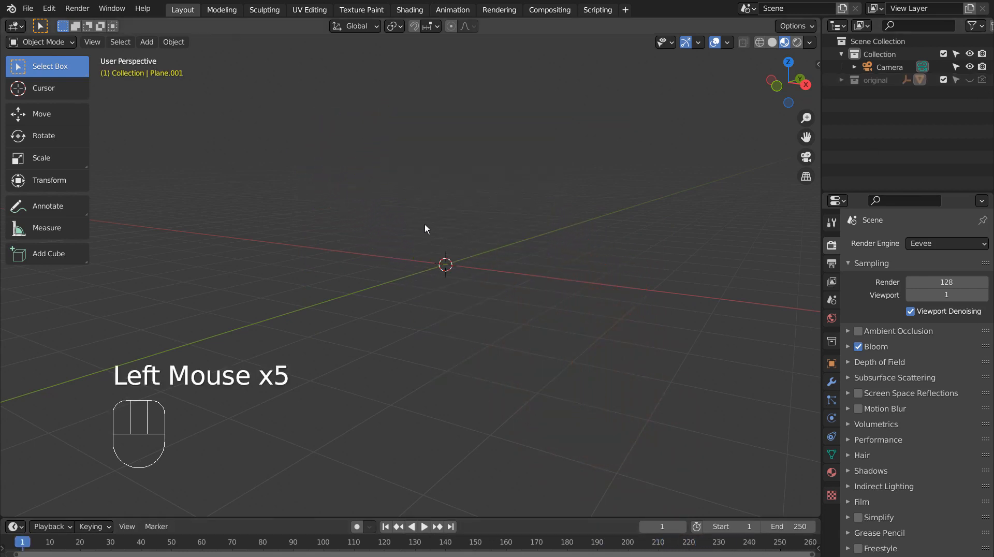
pyautogui.press('KP_7')
pyautogui.hotkey('shift', 'a')
pyautogui.moveTo(424, 226)
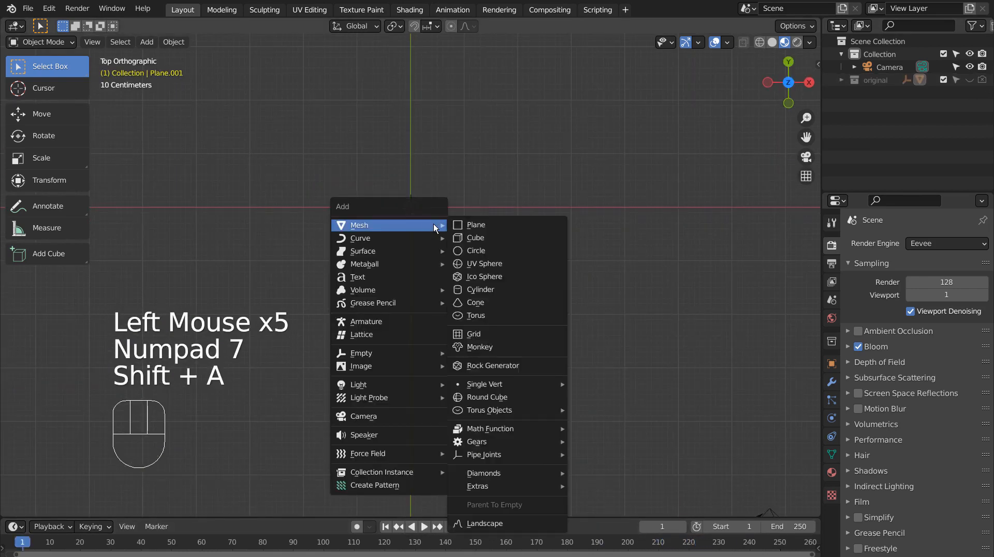
pyautogui.click(465, 225)
pyautogui.scroll(-3, 543, 262)
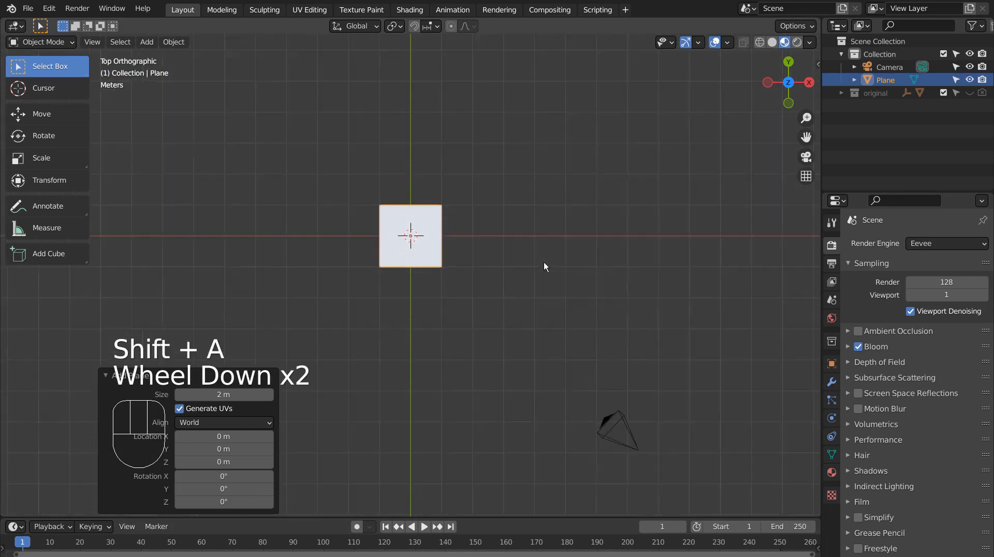
# Scale the plane by a factor of 4 along the Y axis to make a long strip.
pyautogui.press('s')
pyautogui.press('y')
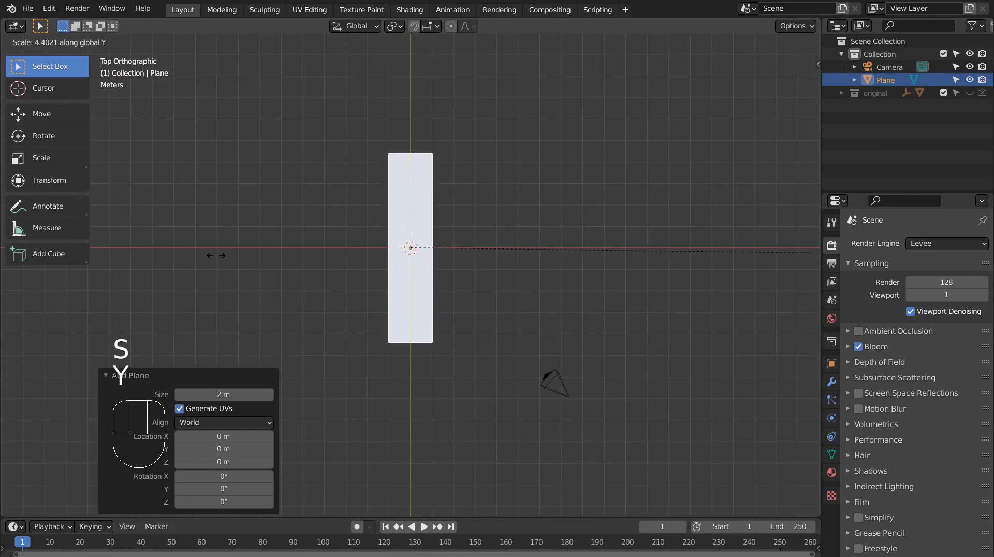
pyautogui.keyDown('ctrl'); pyautogui.click(155, 241); pyautogui.keyUp('ctrl')
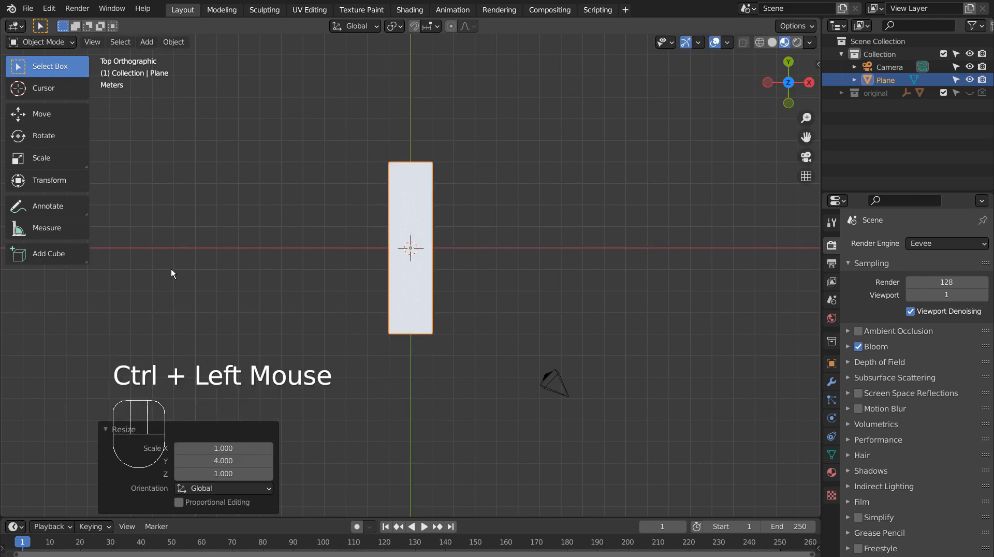
# Subdivide the strip's mesh in Edit Mode with 25 cuts and return to Object Mode.
pyautogui.press('Tab')
pyautogui.rightClick(408, 279)
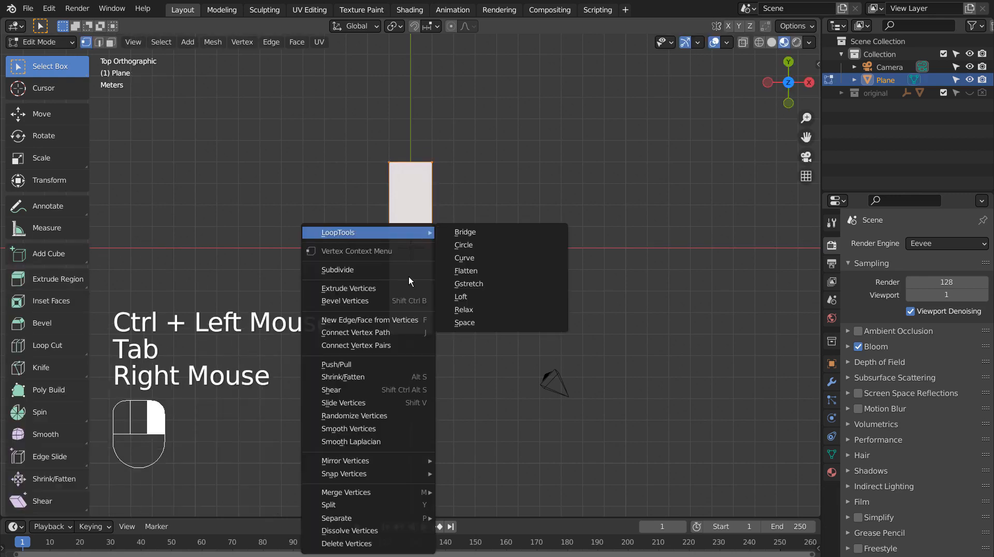
pyautogui.click(408, 279)
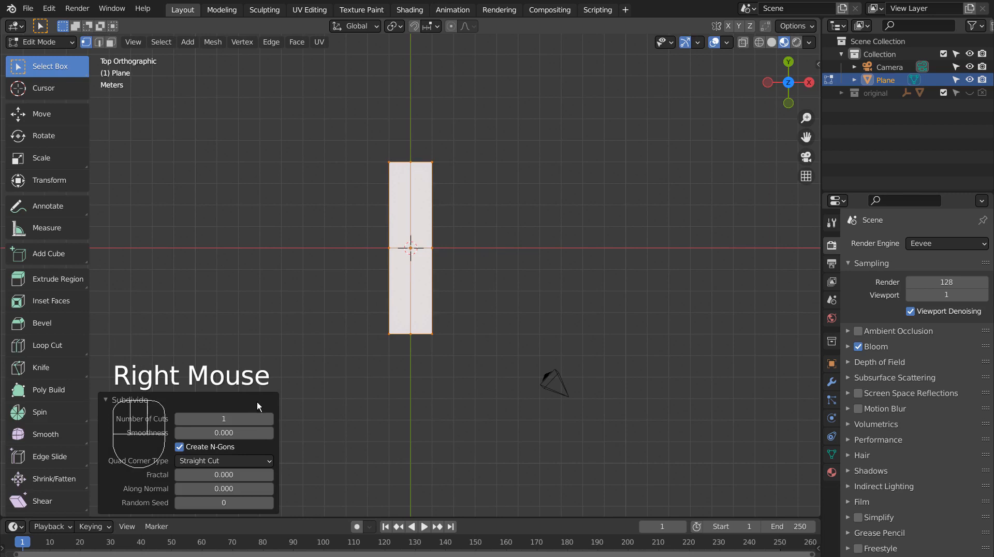
pyautogui.moveTo(233, 419); pyautogui.dragTo(279, 419)
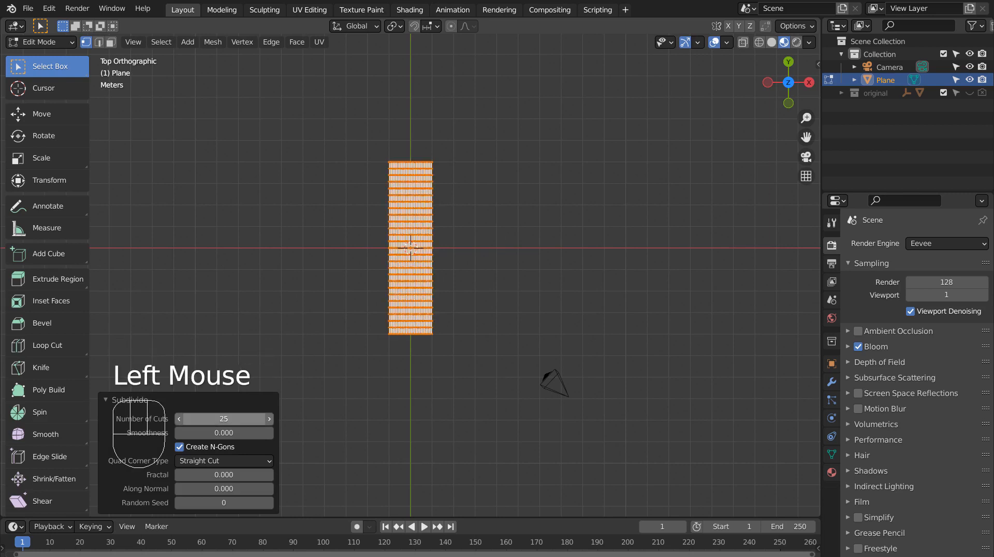
pyautogui.scroll(4, 516, 186)
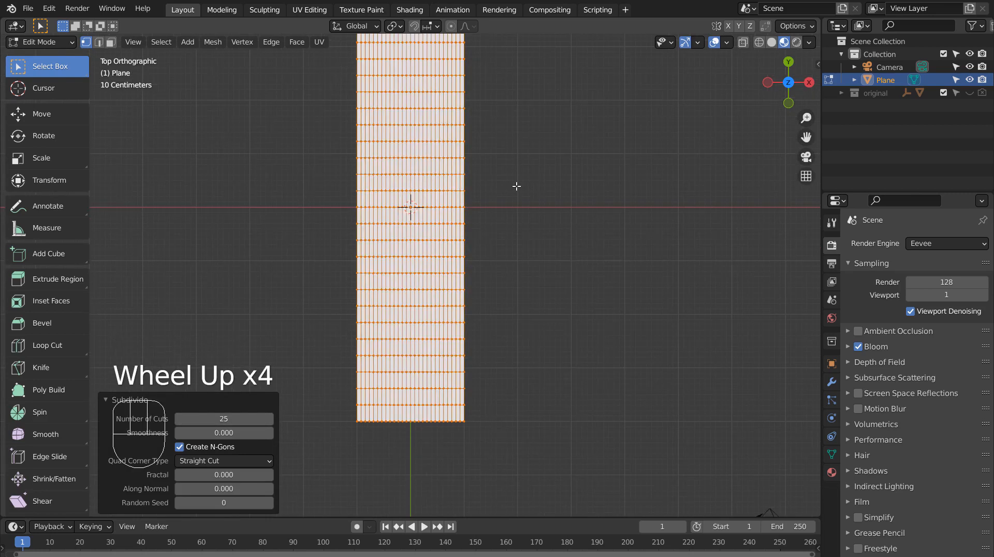
pyautogui.press('Tab')
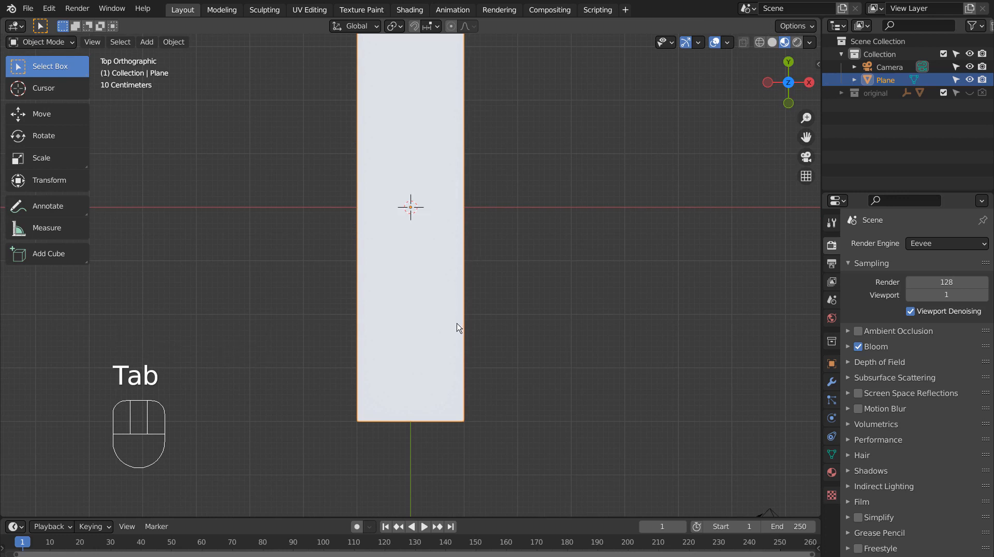
# Add a level 3 Subdivision Surface modifier to the strip and shade it smooth.
pyautogui.hotkey('ctrl', '3')
pyautogui.moveTo(585, 383); pyautogui.dragTo(494, 316, button='middle')
pyautogui.rightClick(401, 298)
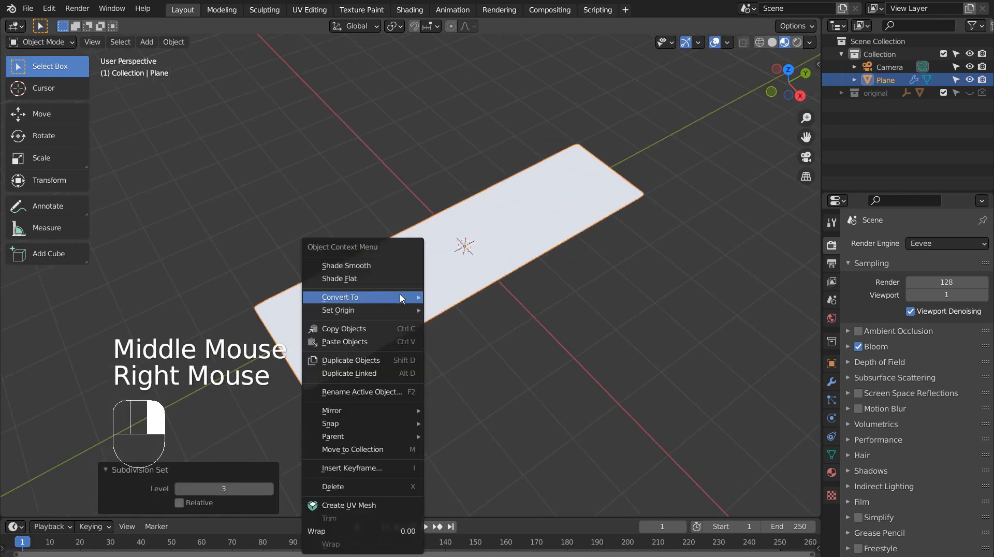
pyautogui.click(387, 265)
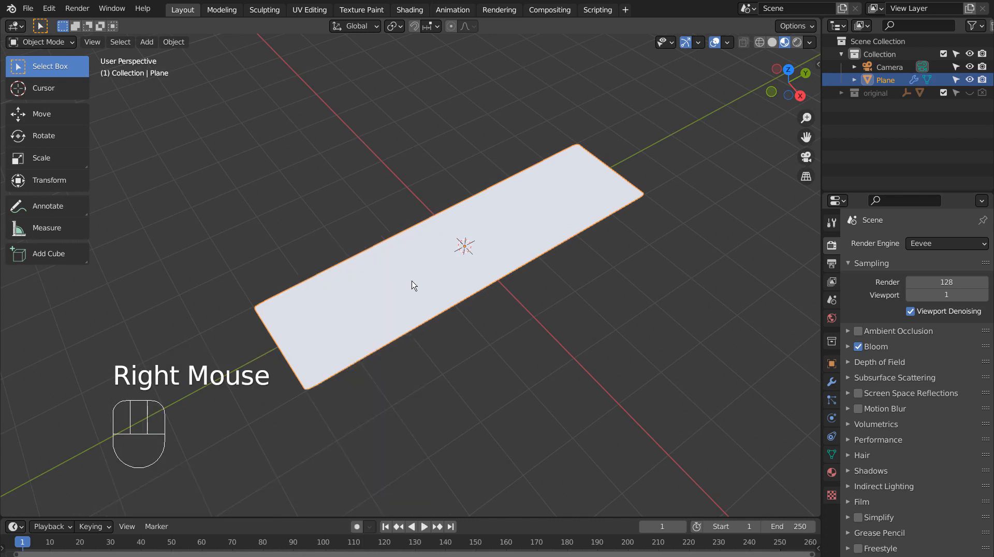
# Assign the existing Material.001 to the strip and examine its gradient and colour ramp shader nodes.
pyautogui.click(832, 472)
pyautogui.moveTo(856, 302); pyautogui.dragTo(827, 327)
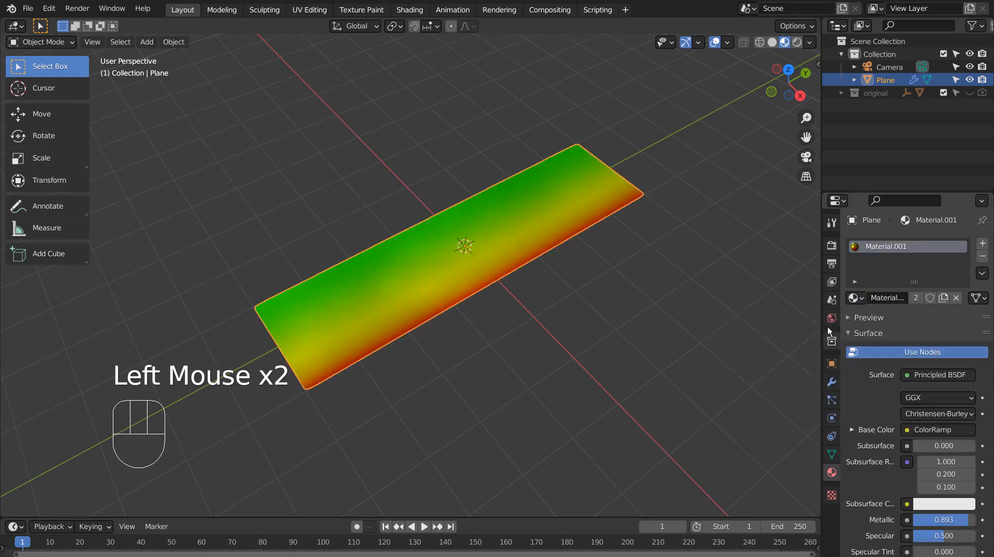
pyautogui.click(414, 14)
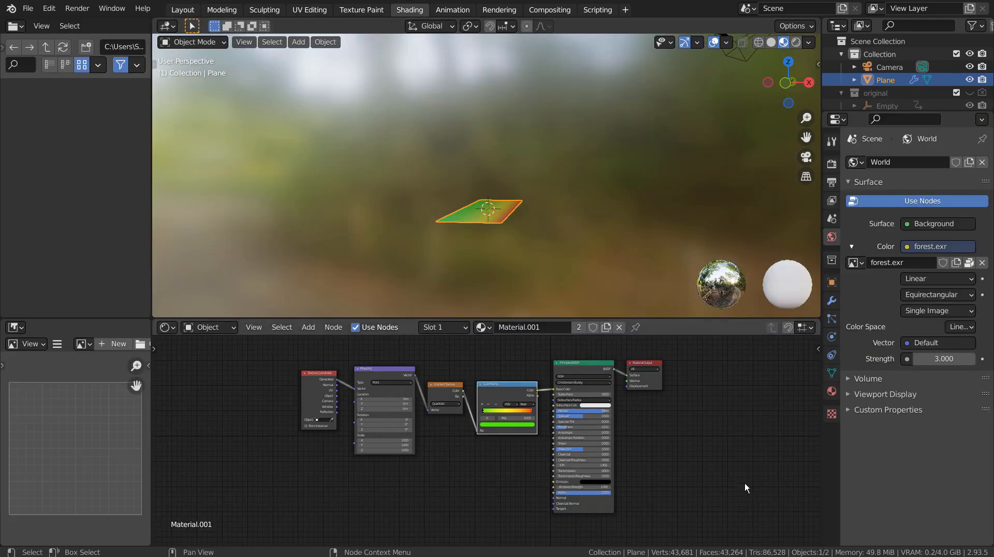
pyautogui.hotkey('ctrl', 'space')
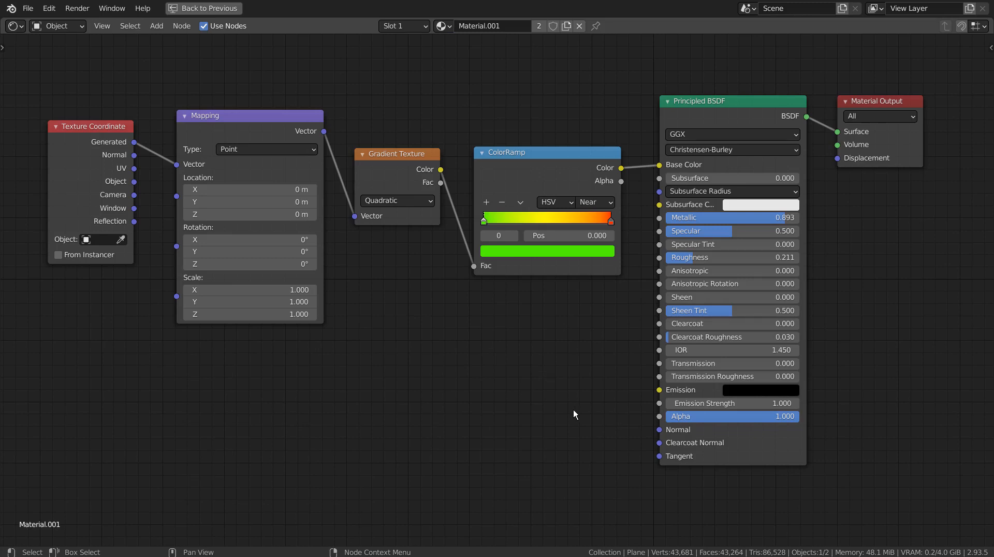
pyautogui.hotkey('ctrl', 'space')
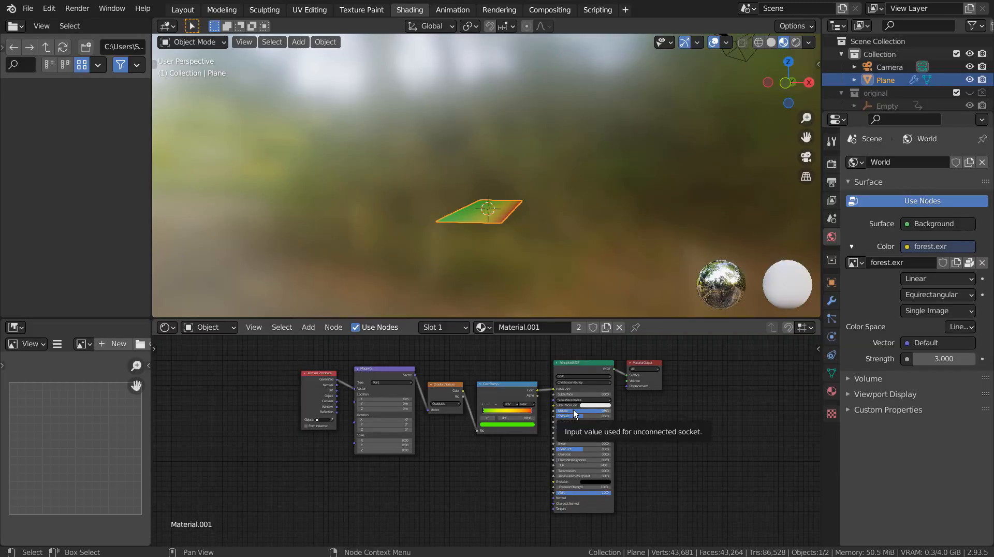
pyautogui.click(182, 7)
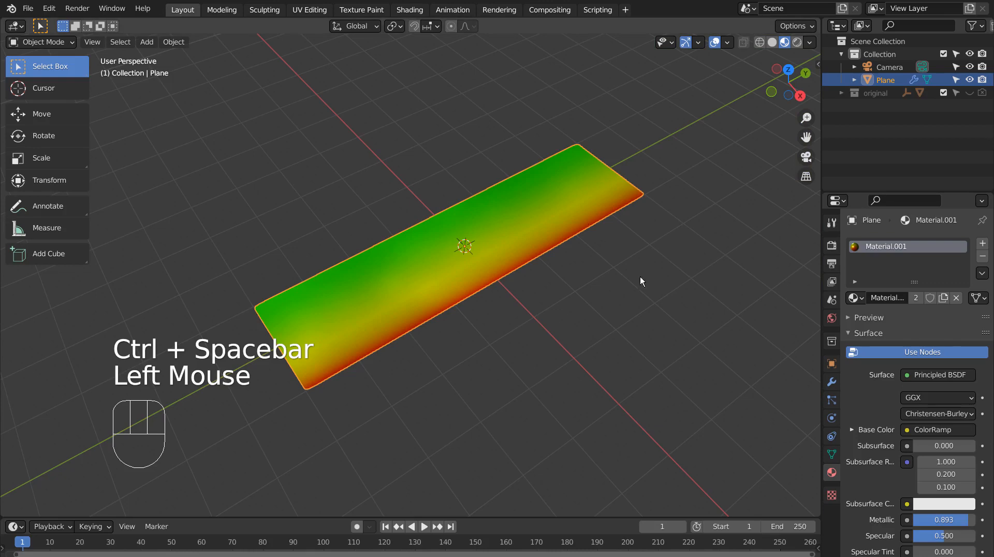
# Duplicate the strip and place the copy 3 m away along the X axis.
pyautogui.press('KP_7')
pyautogui.scroll(-2, 641, 282)
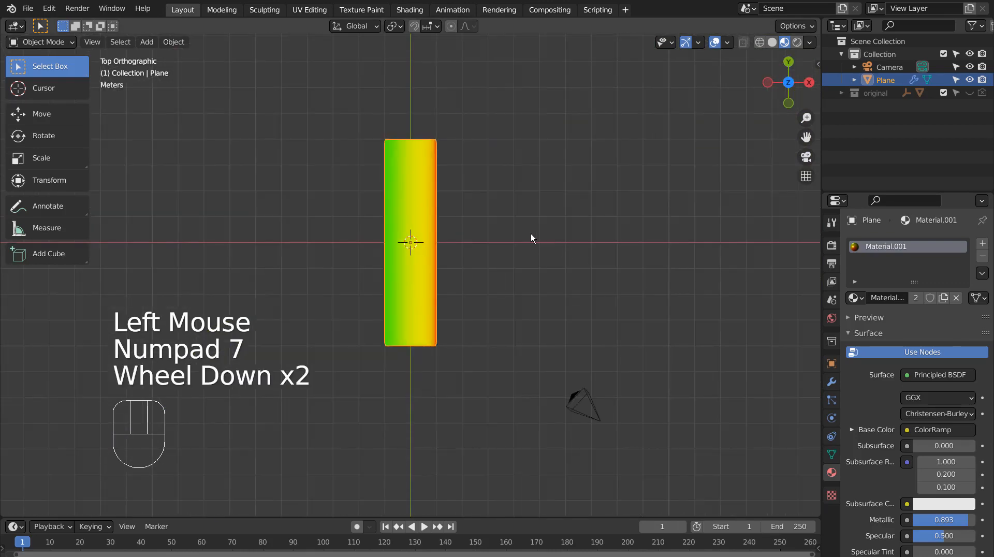
pyautogui.hotkey('shift', 'd')
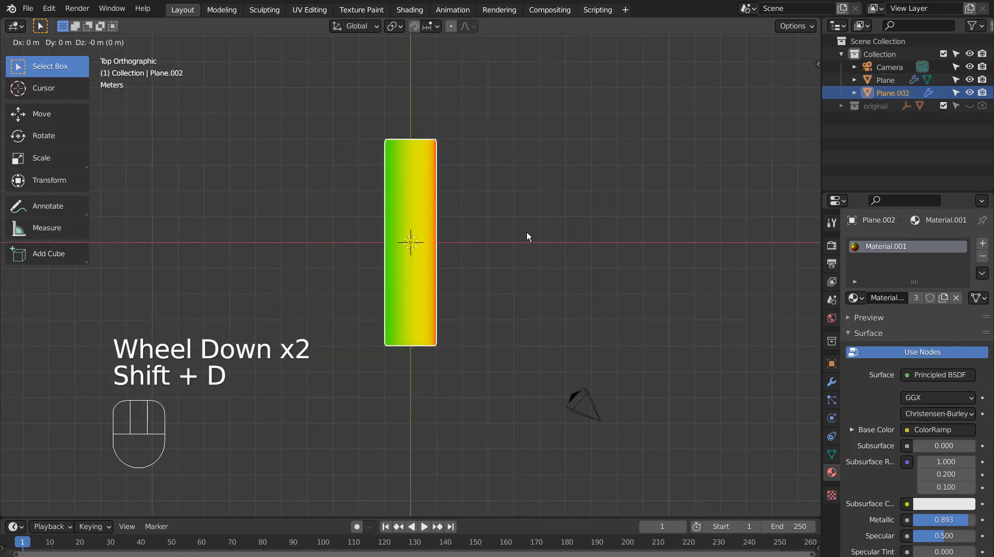
pyautogui.press('x')
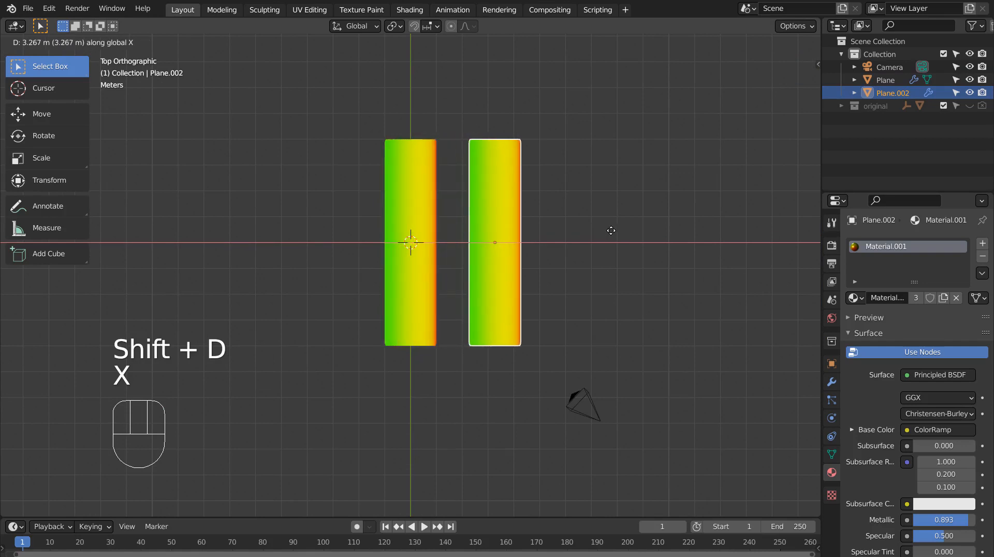
pyautogui.press('ctrl')
pyautogui.keyDown('ctrl'); pyautogui.click(606, 231); pyautogui.keyUp('ctrl')
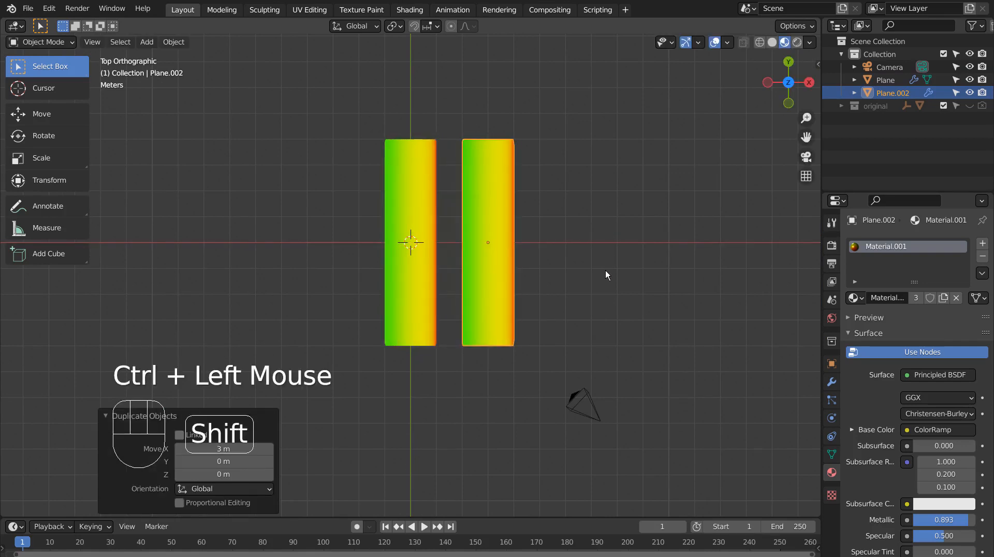
# Duplicate the new strip and move this copy -6 m along X, to the other side of the original strip.
pyautogui.hotkey('shift', 'd')
pyautogui.press('x')
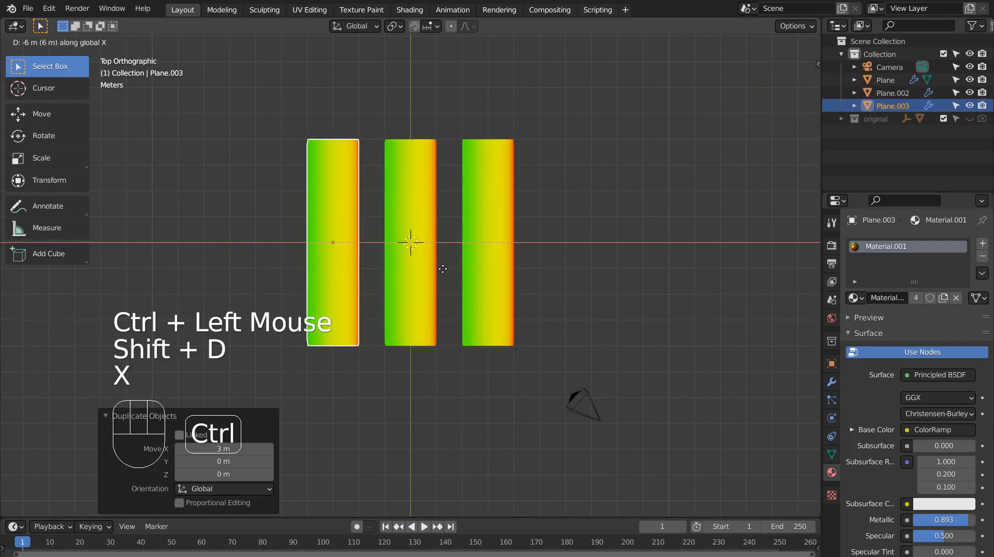
pyautogui.keyDown('ctrl'); pyautogui.click(444, 271); pyautogui.keyUp('ctrl')
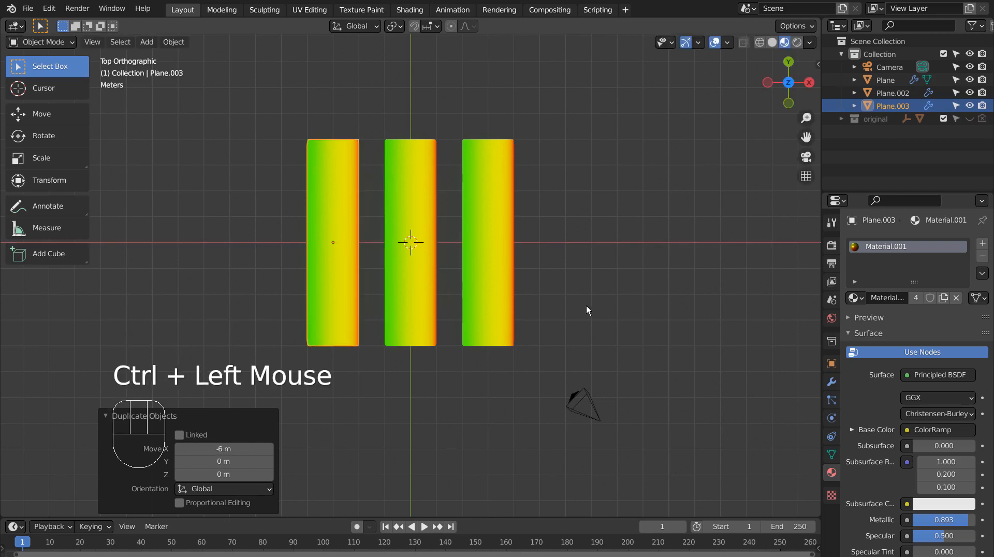
pyautogui.write('rx90')
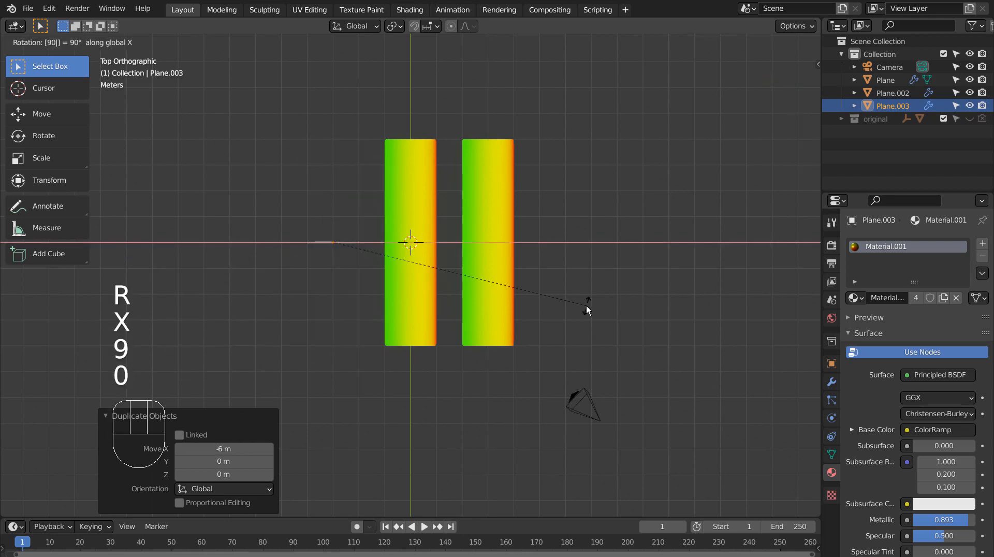
pyautogui.press('Return')
pyautogui.hotkey('ctrl', 'z')
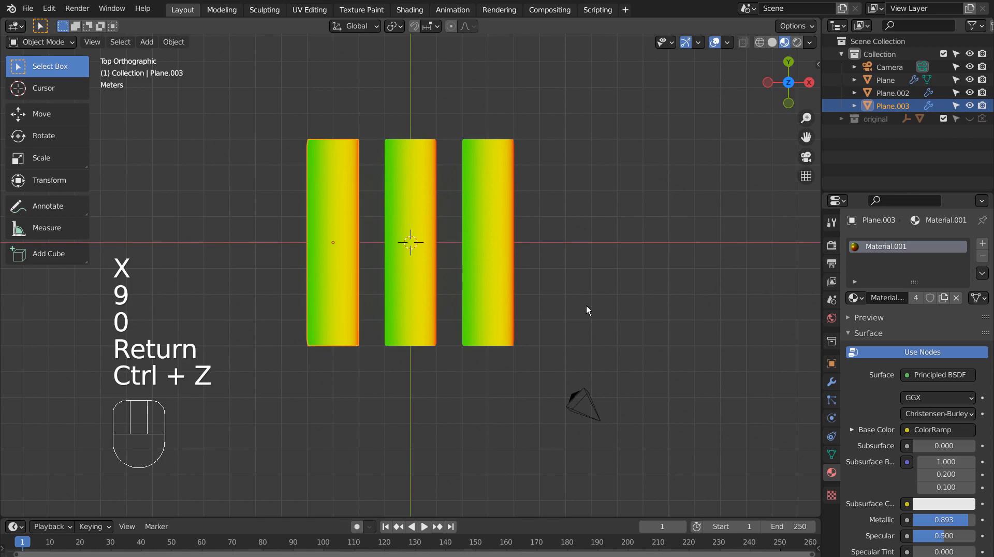
# Join all three strips into a single object with the strip on the negative X side as the active one.
pyautogui.click(498, 228)
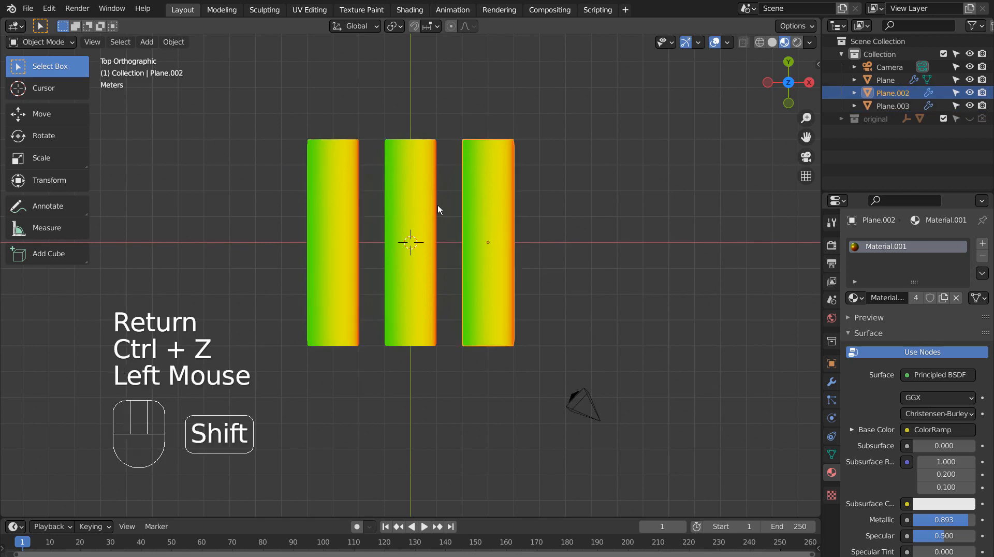
pyautogui.keyDown('shift'); pyautogui.click(420, 206); pyautogui.keyUp('shift')
pyautogui.keyDown('shift'); pyautogui.click(313, 201); pyautogui.keyUp('shift')
pyautogui.hotkey('ctrl', 'j')
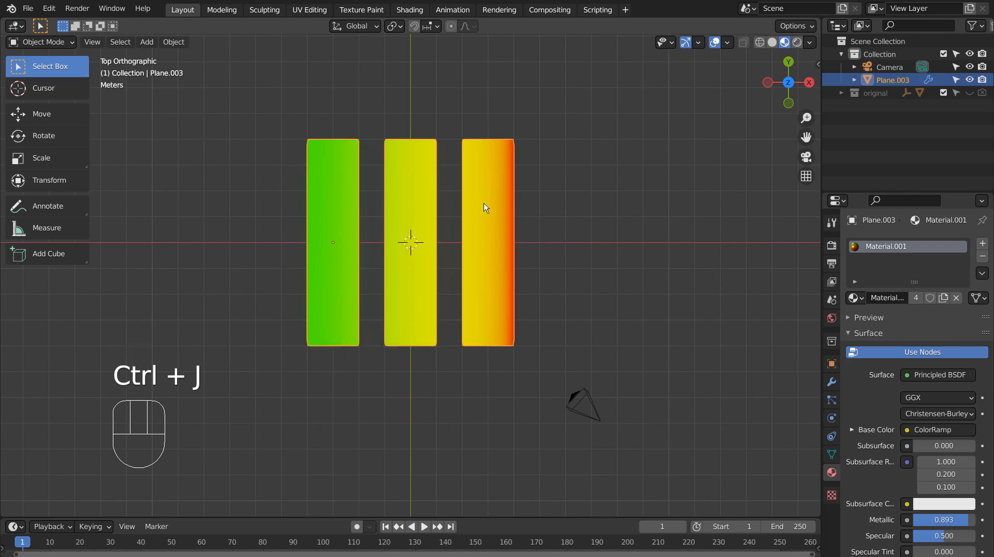
# Rotate the joined strips 90° about the X axis so they stand upright.
pyautogui.press('r')
pyautogui.press('x')
pyautogui.press('9')
pyautogui.press('0')
pyautogui.press('Return')
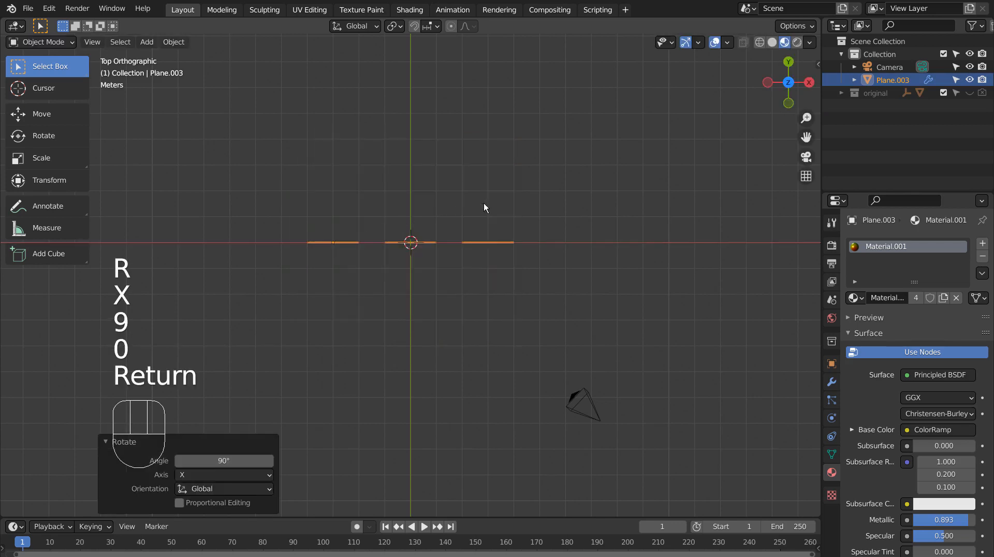
pyautogui.moveTo(506, 257); pyautogui.dragTo(478, 175, button='middle')
pyautogui.scroll(2, 567, 358)
pyautogui.moveTo(567, 358); pyautogui.dragTo(572, 339, button='middle')
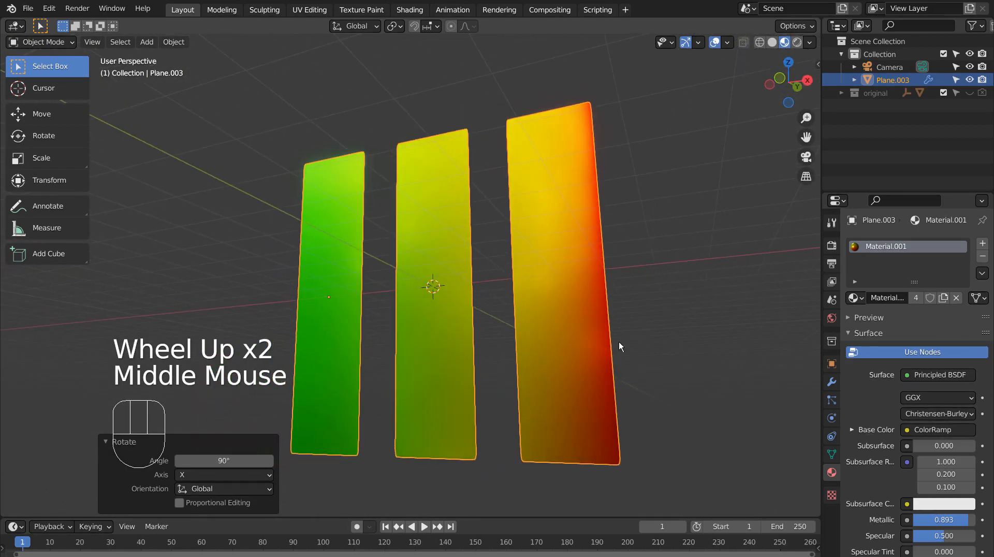
# Add a Simple Deform modifier to the joined strips and make it a Bend about the Z axis with a 52.5° angle.
pyautogui.click(831, 382)
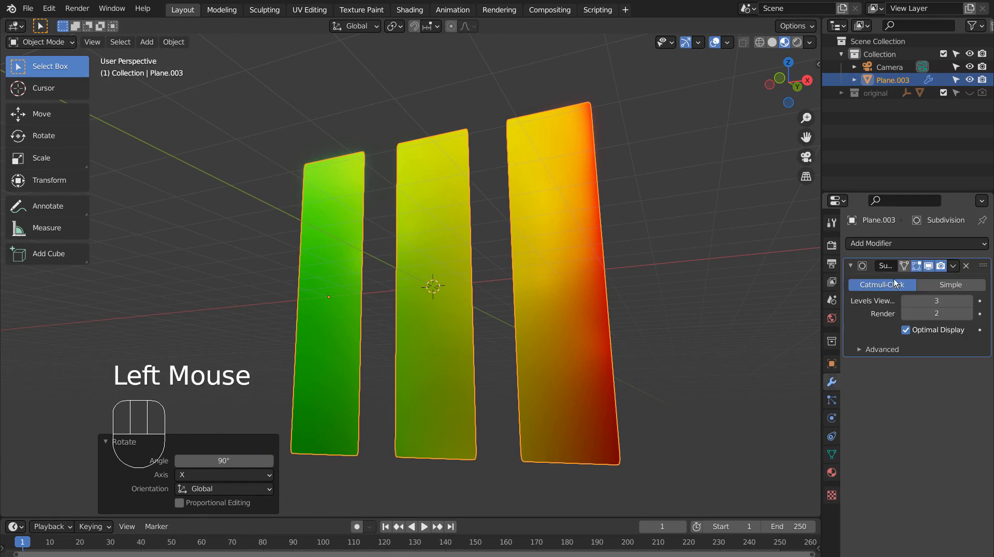
pyautogui.click(899, 246)
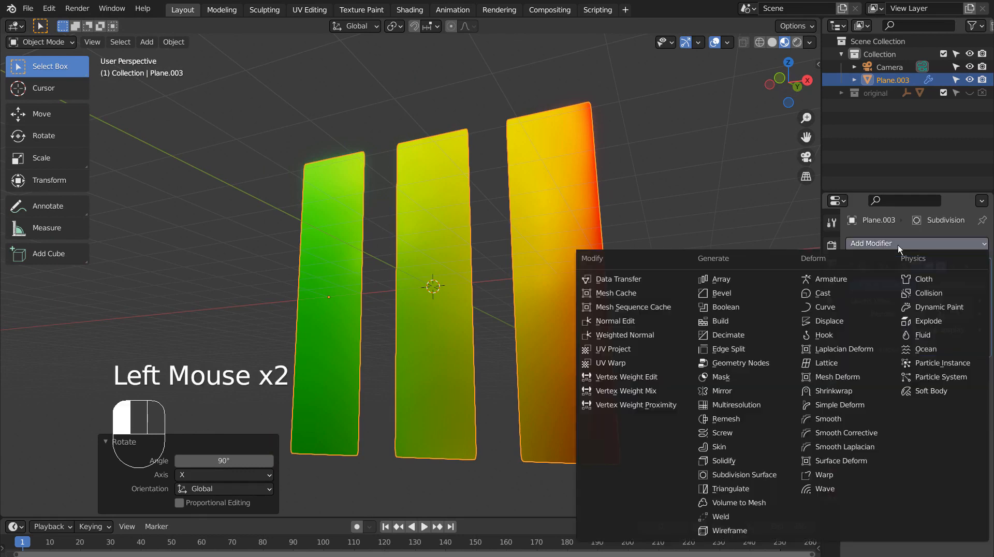
pyautogui.click(877, 409)
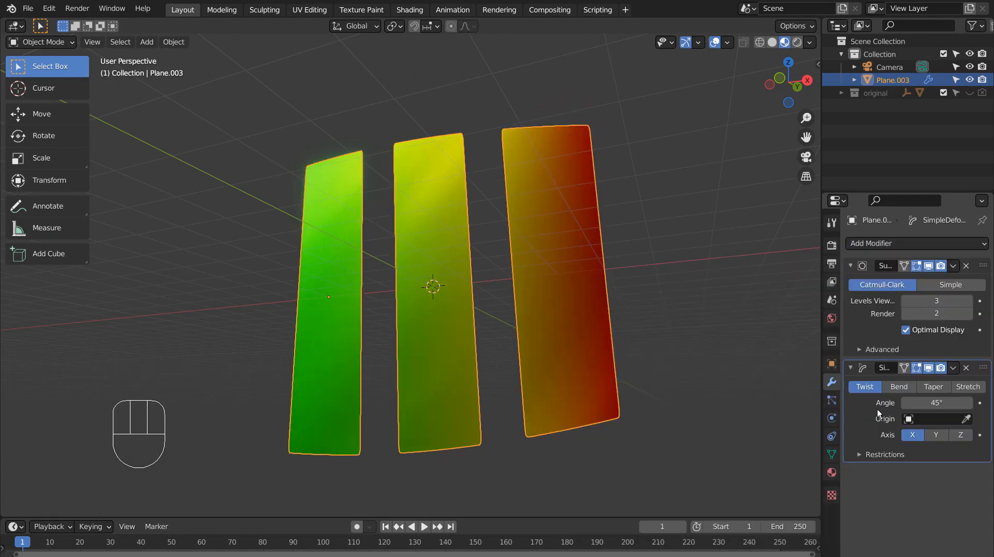
pyautogui.click(899, 387)
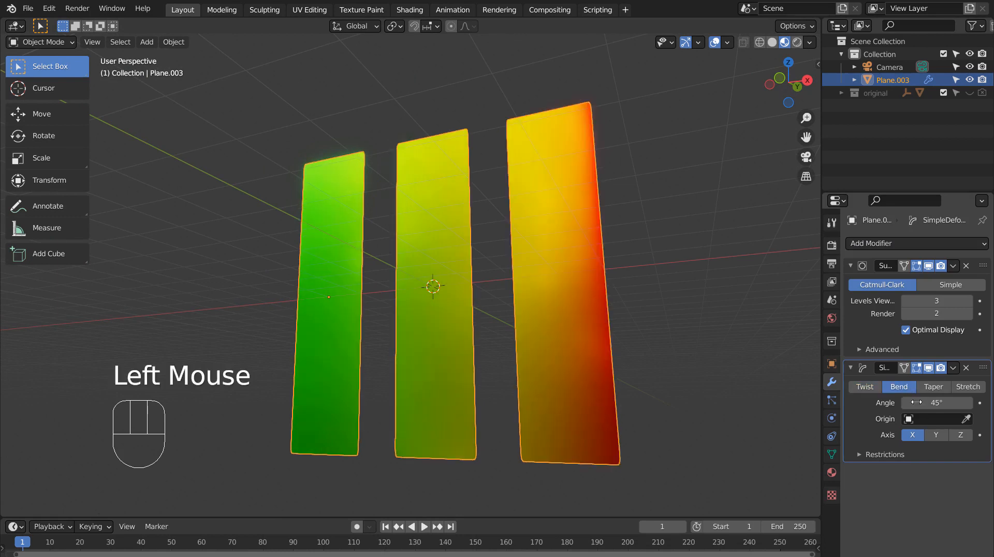
pyautogui.click(960, 435)
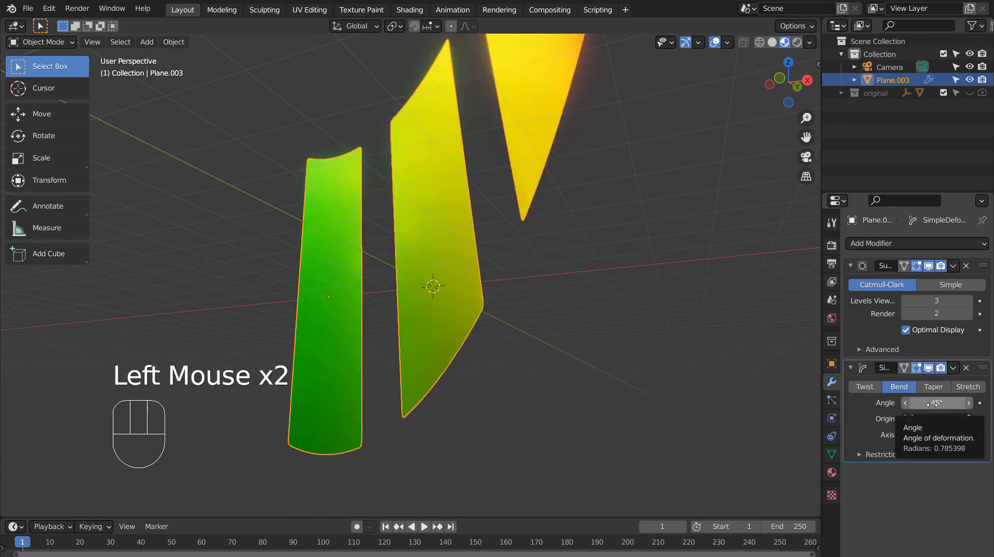
pyautogui.moveTo(932, 403); pyautogui.dragTo(937, 403)
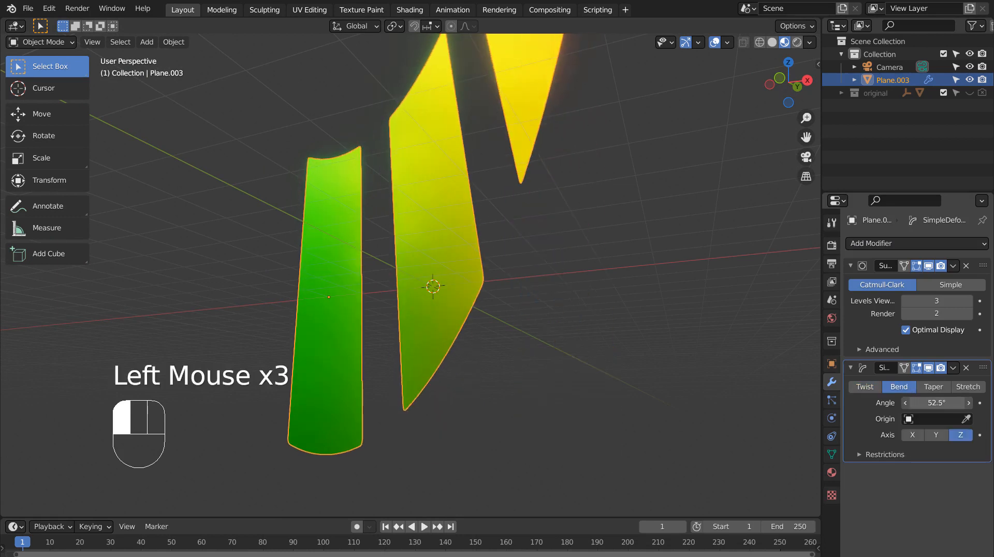
# Apply all transforms of the joined strips object.
pyautogui.click(347, 255)
pyautogui.hotkey('ctrl', 'a')
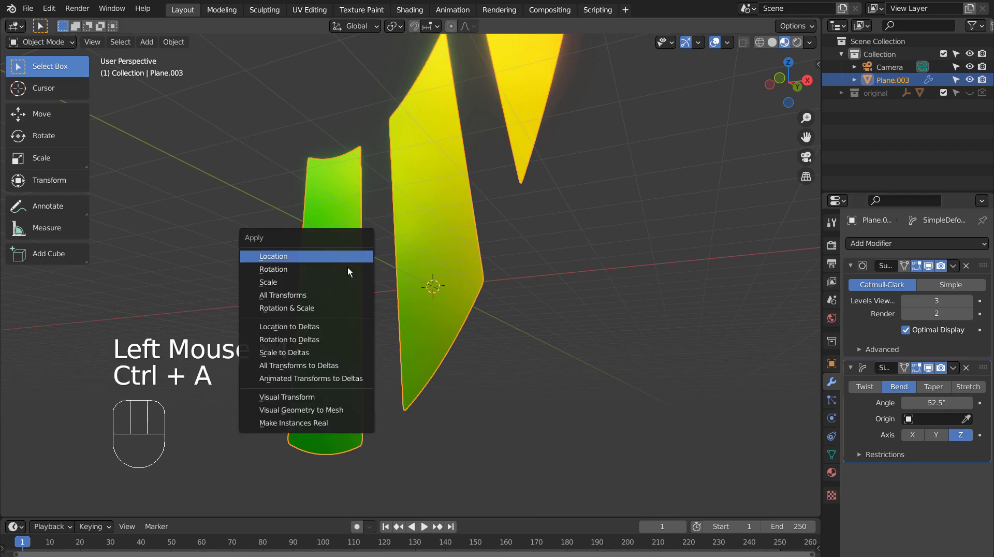
pyautogui.click(347, 291)
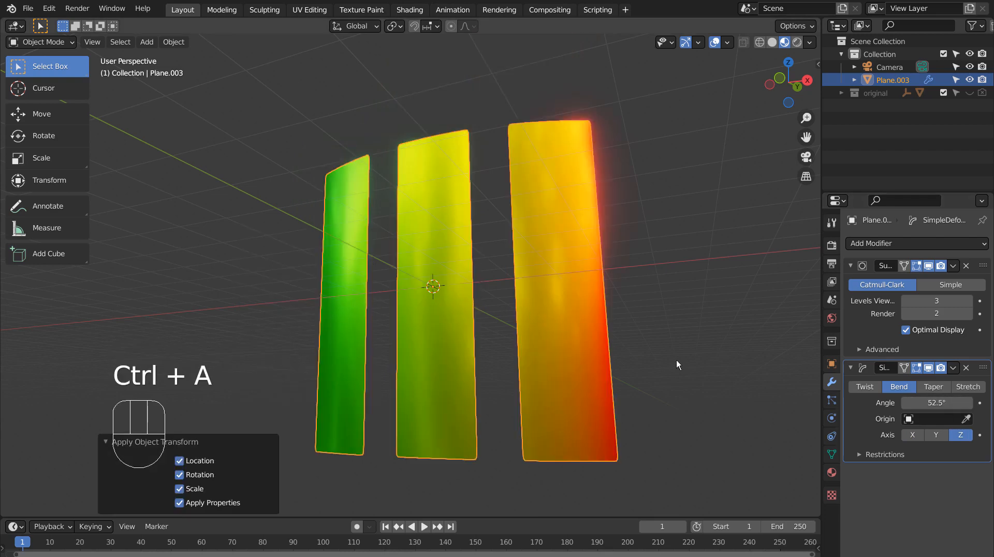
# Set the Simple Deform bend angle to -360°.
pyautogui.moveTo(718, 368); pyautogui.dragTo(660, 415, button='middle')
pyautogui.scroll(-3, 660, 415)
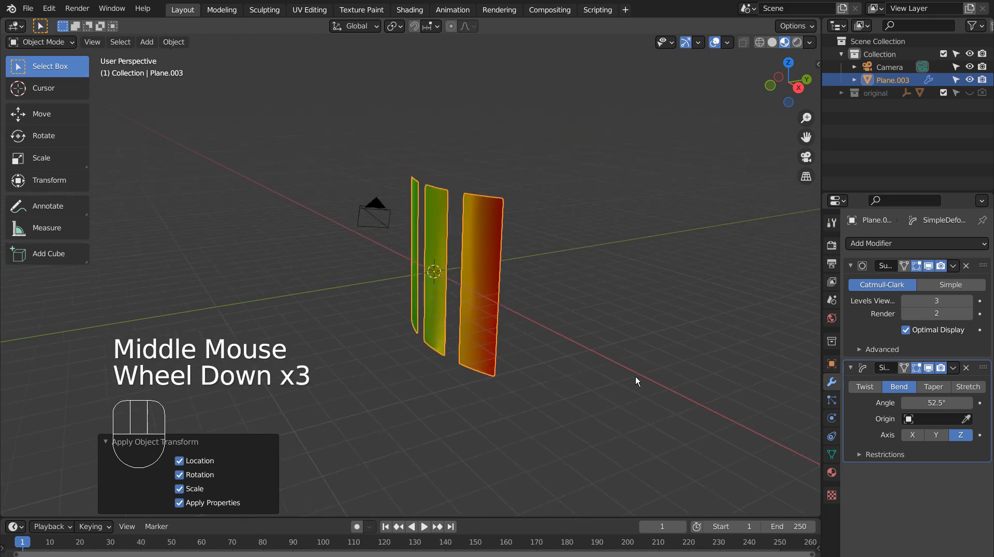
pyautogui.moveTo(635, 377); pyautogui.dragTo(655, 404, button='middle')
pyautogui.click(940, 403)
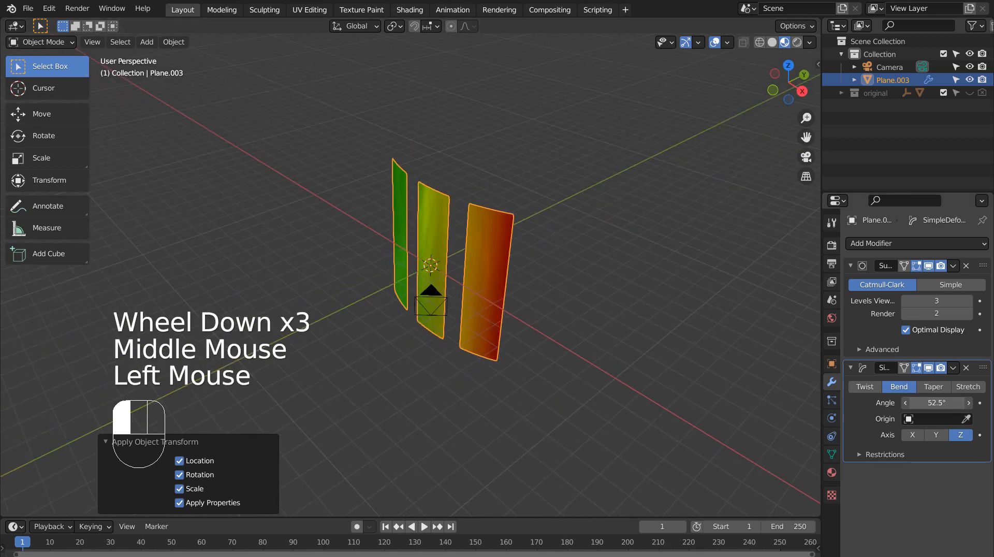
pyautogui.moveTo(939, 402)
pyautogui.mouseDown()
pyautogui.moveTo(880, 403)
pyautogui.moveTo(984, 402)
pyautogui.moveTo(932, 403)
pyautogui.mouseUp()
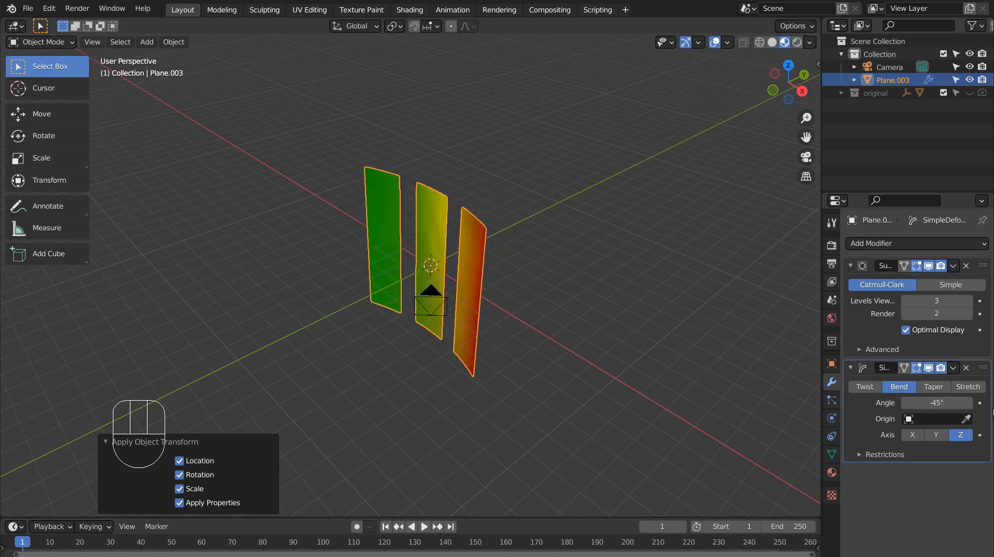
pyautogui.click(932, 402)
pyautogui.write('-3')
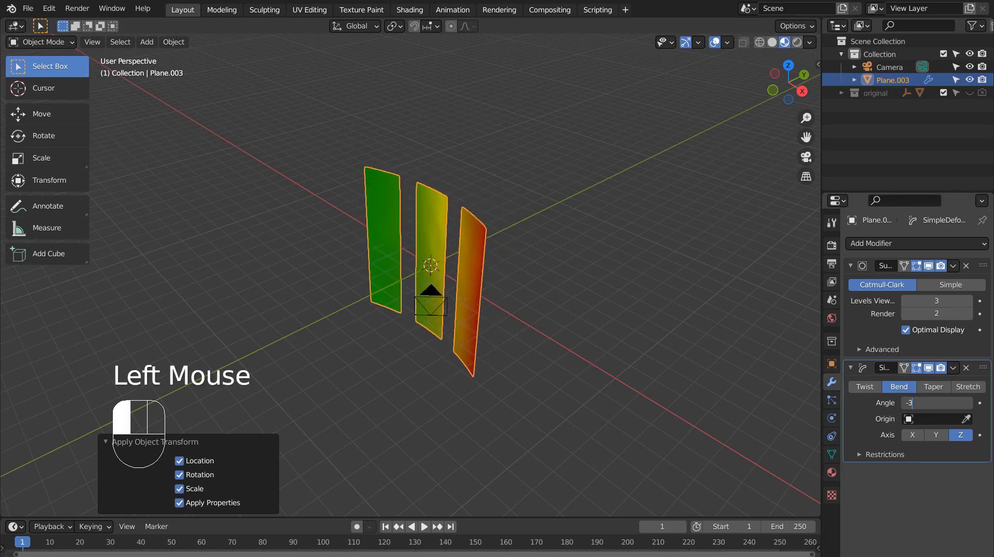
pyautogui.write('60')
pyautogui.press('Return')
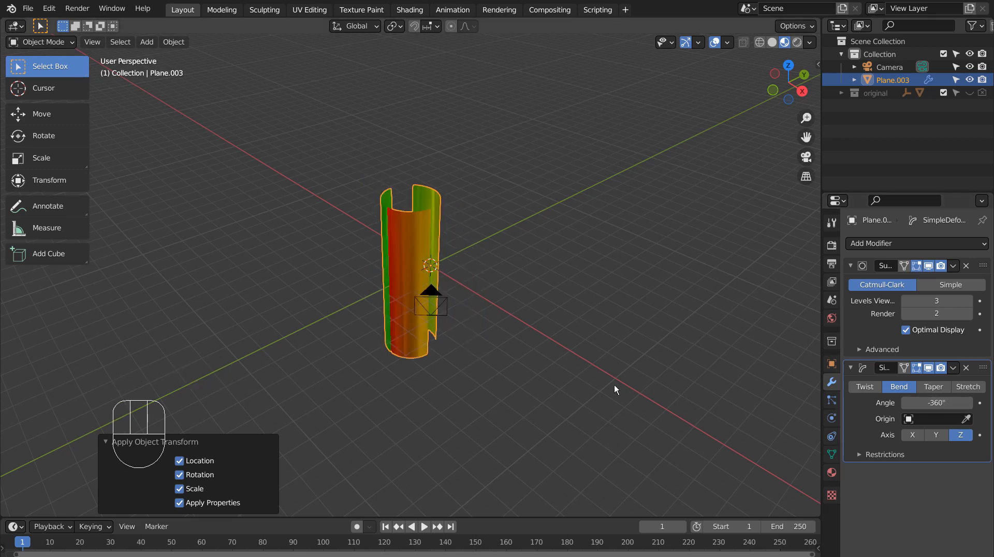
# Insert a keyframe for the -360° bend angle at frame 1.
pyautogui.moveTo(590, 366); pyautogui.dragTo(639, 382, button='middle')
pyautogui.press('n')
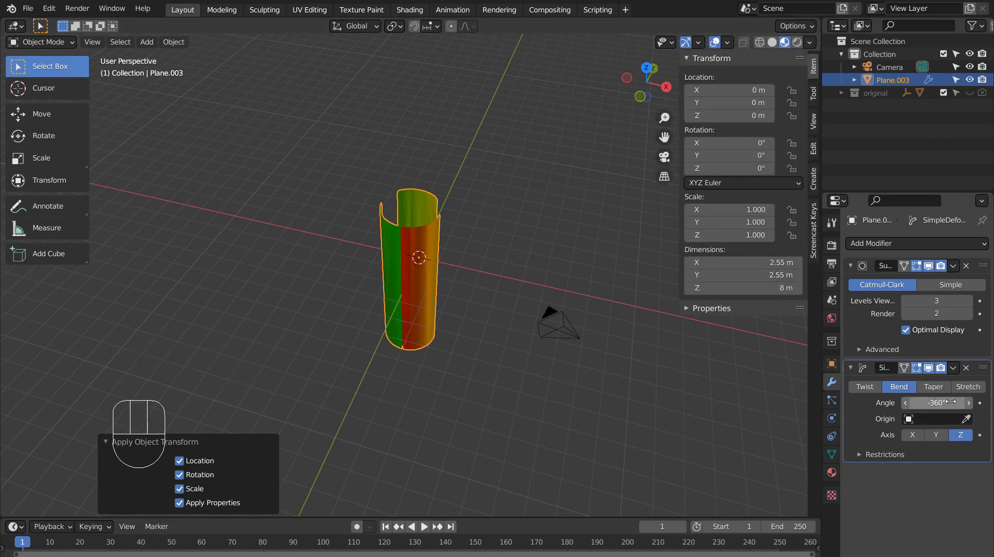
pyautogui.press('i')
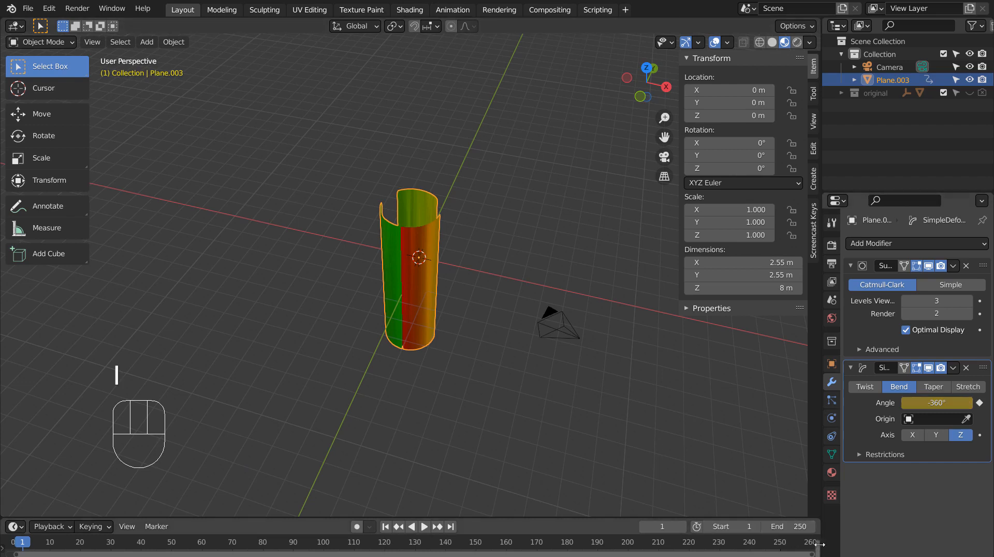
# Set the bend angle to 360° at frame 250 and keyframe it there.
pyautogui.click(780, 542)
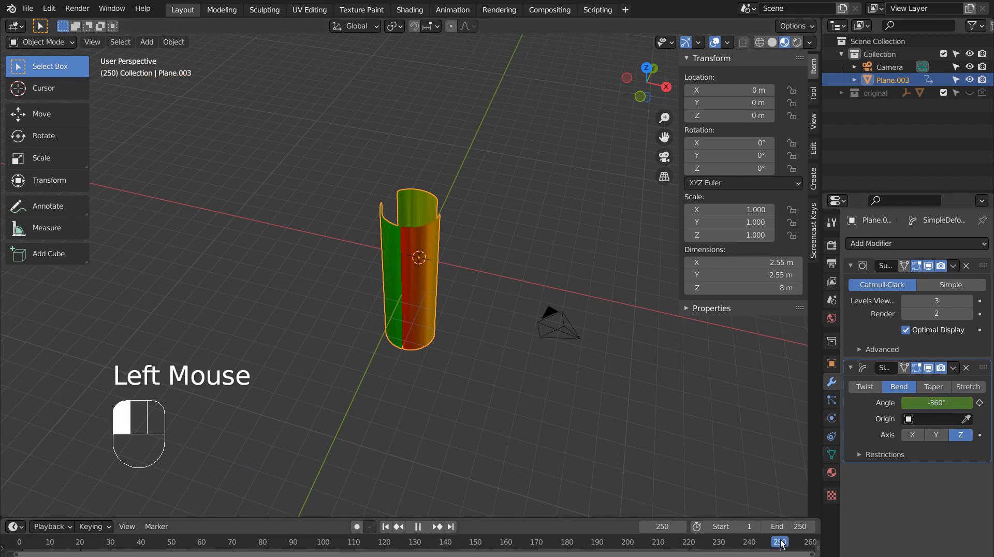
pyautogui.click(937, 403)
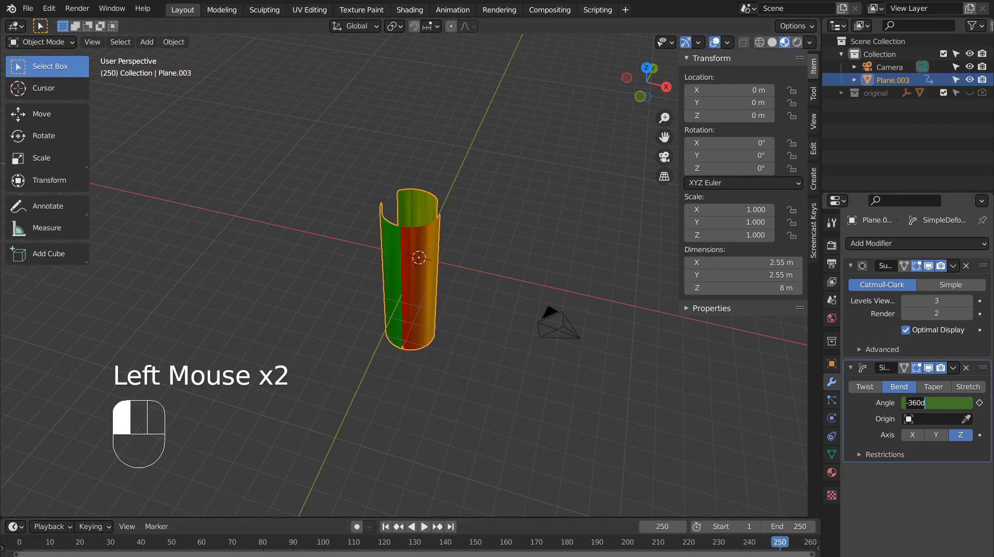
pyautogui.write('360')
pyautogui.press('Return')
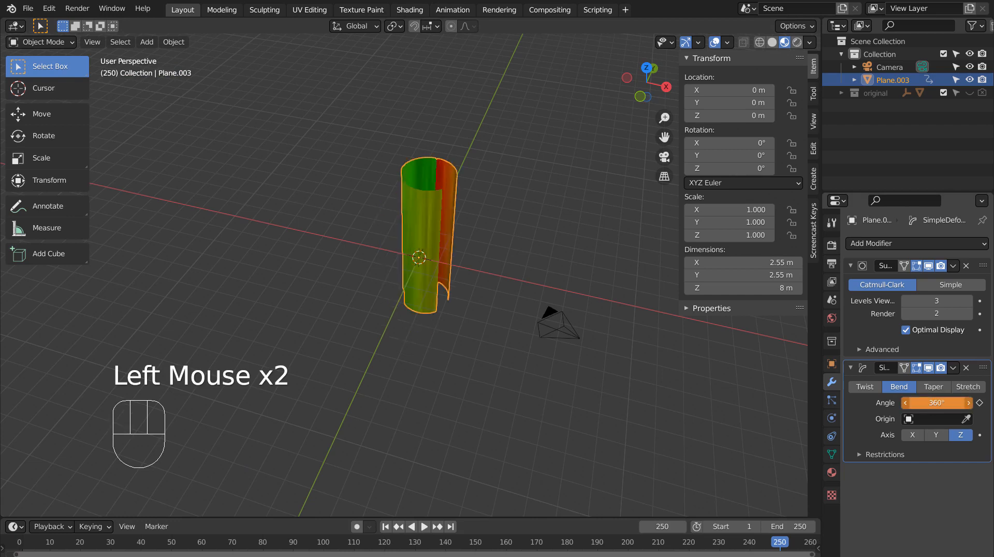
pyautogui.press('i')
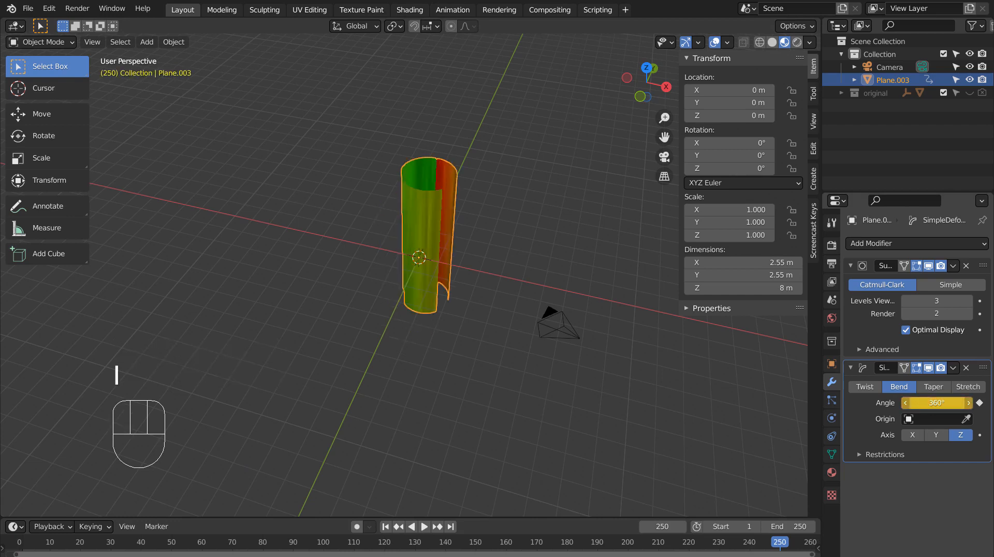
# Review the bend animation by playing and scrubbing it with the strips in wireframe, and return to frame 1.
pyautogui.click(386, 526)
pyautogui.click(425, 526)
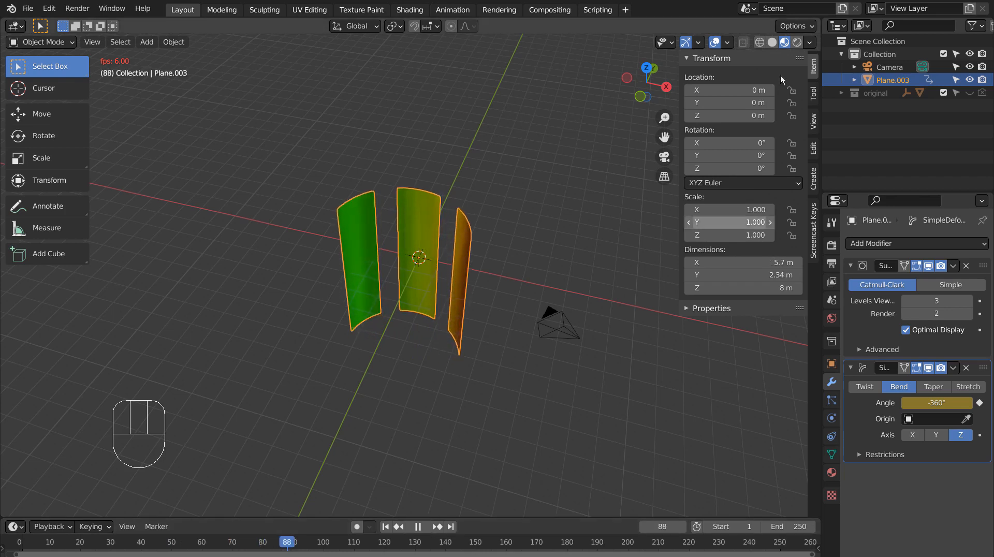
pyautogui.click(759, 42)
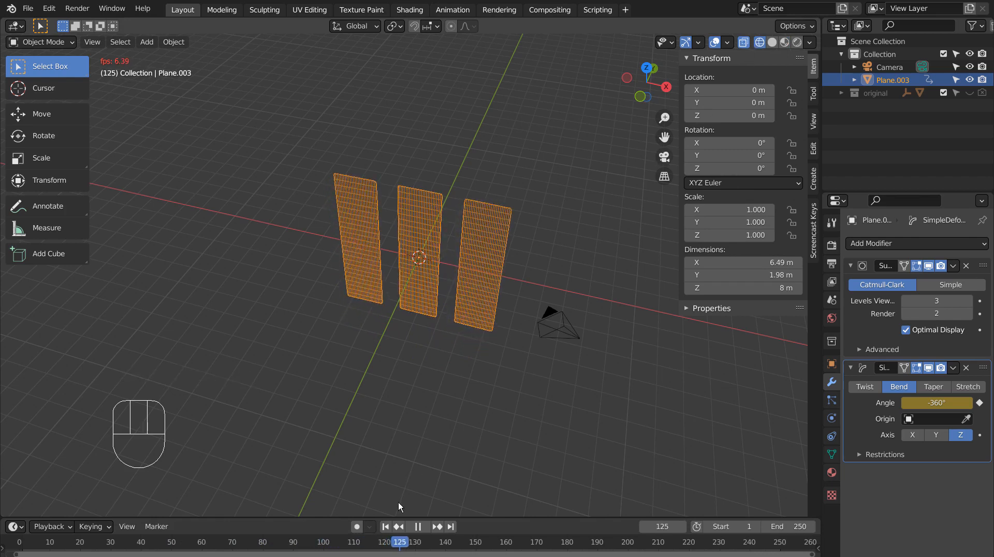
pyautogui.click(419, 528)
pyautogui.moveTo(424, 544); pyautogui.dragTo(28, 552)
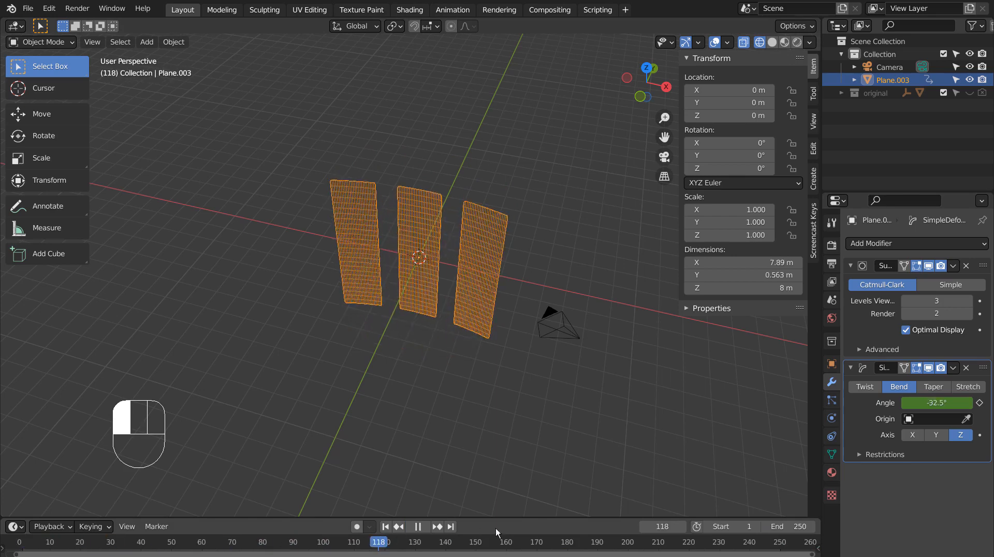
pyautogui.moveTo(550, 536); pyautogui.dragTo(23, 546)
pyautogui.click(386, 526)
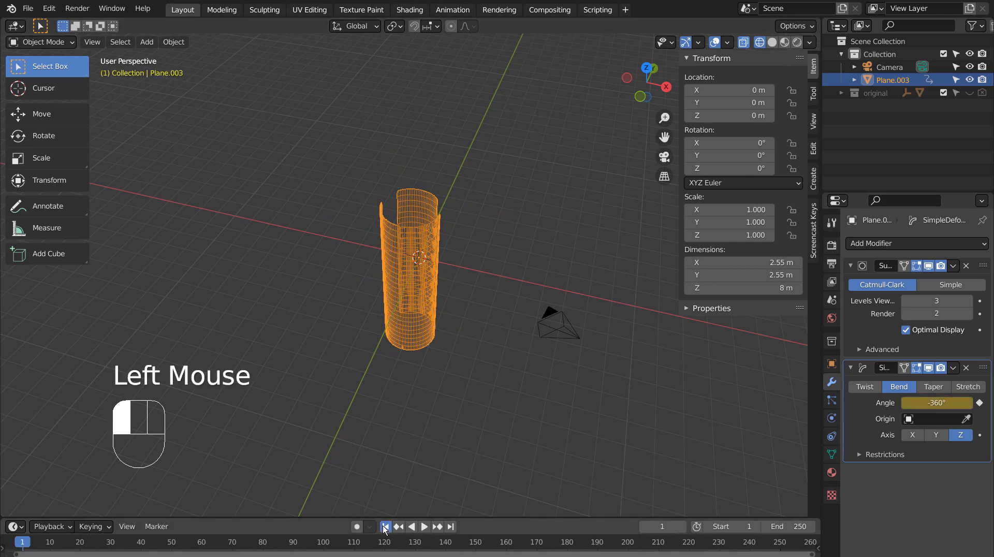
# Add a Plain Axes empty at the world origin.
pyautogui.hotkey('shift', 'a')
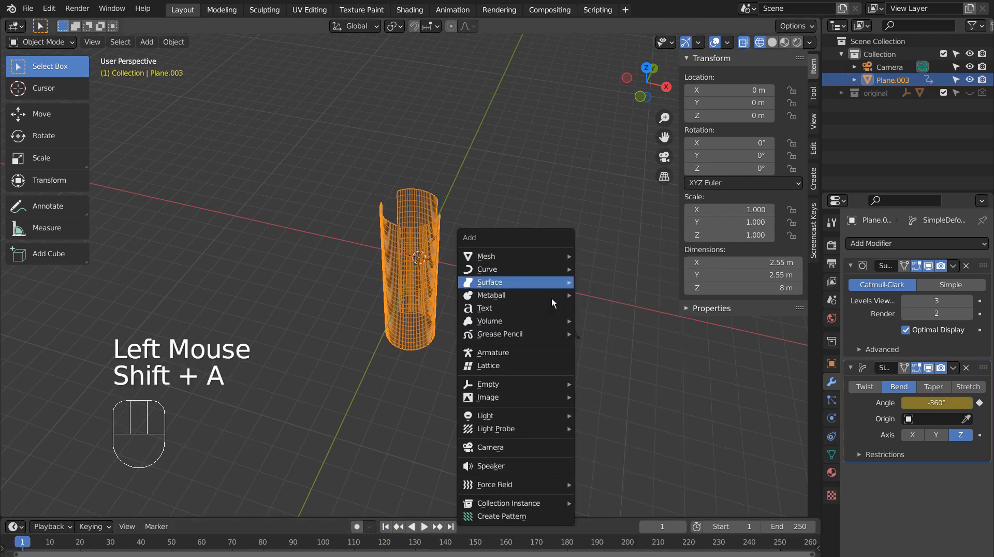
pyautogui.moveTo(551, 384)
pyautogui.click(591, 384)
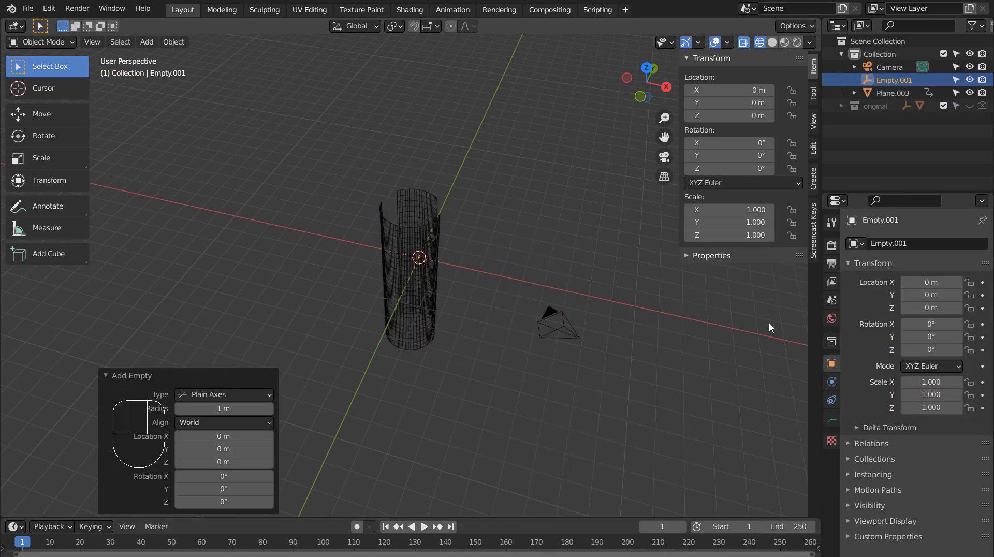
# Assign Empty.001 as the origin of the strips' Simple Deform modifier.
pyautogui.moveTo(523, 392); pyautogui.dragTo(451, 339, button='middle')
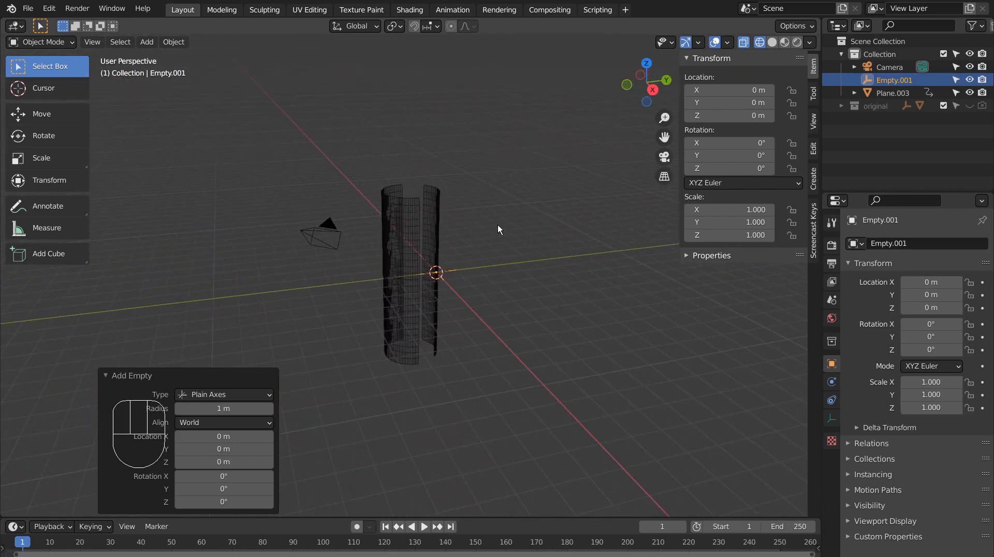
pyautogui.click(395, 224)
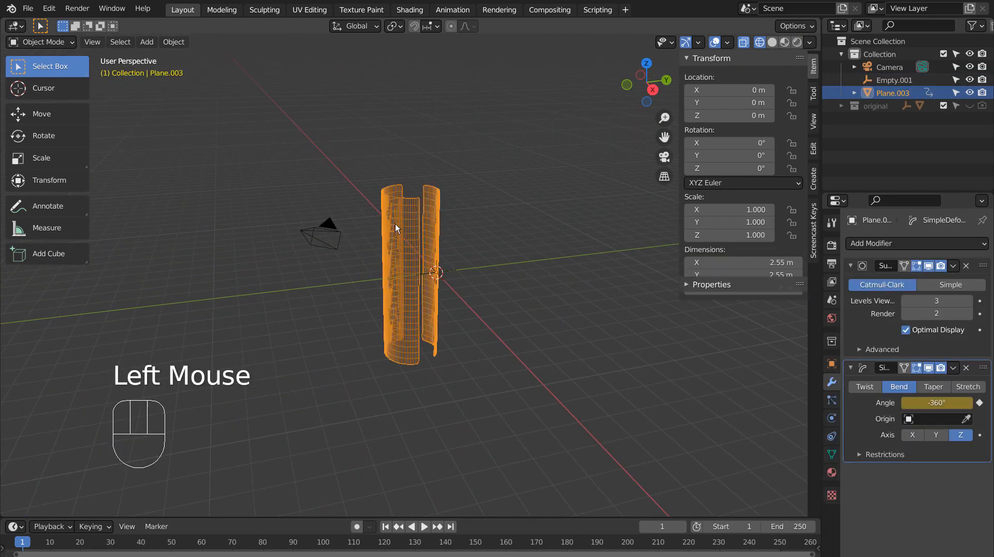
pyautogui.click(909, 421)
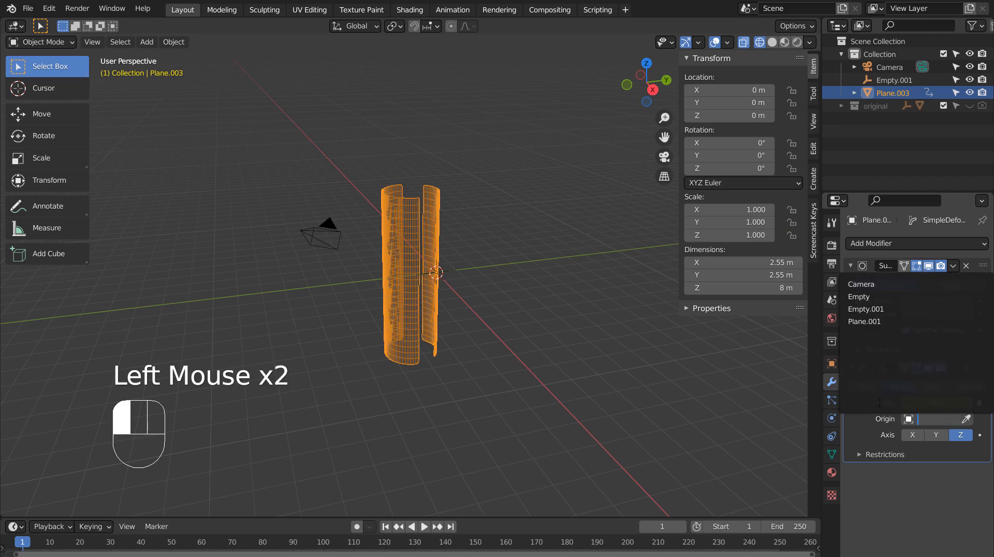
pyautogui.click(868, 309)
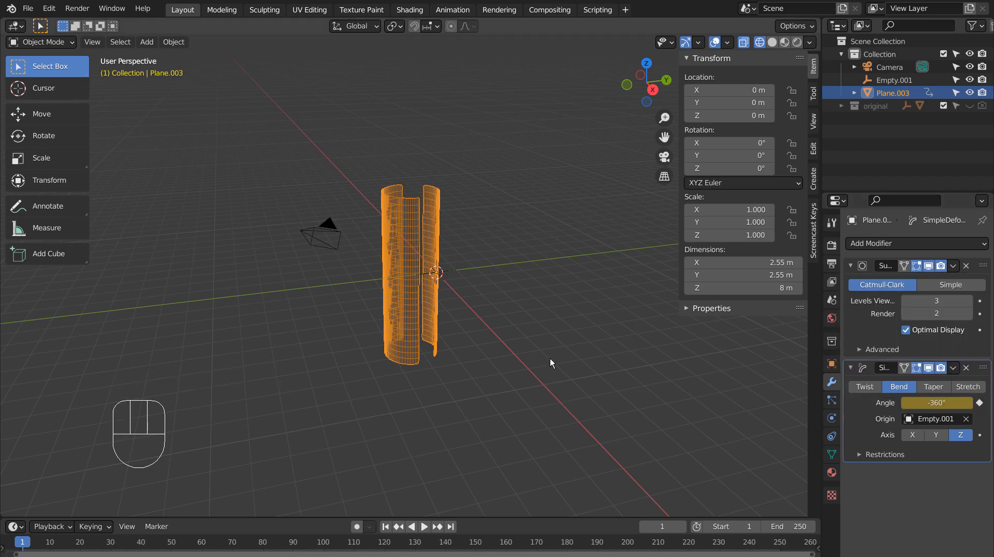
# Try rotating the empty about its Z, Y and X axes at frame 125 and undo each rotation.
pyautogui.scroll(3, 560, 310)
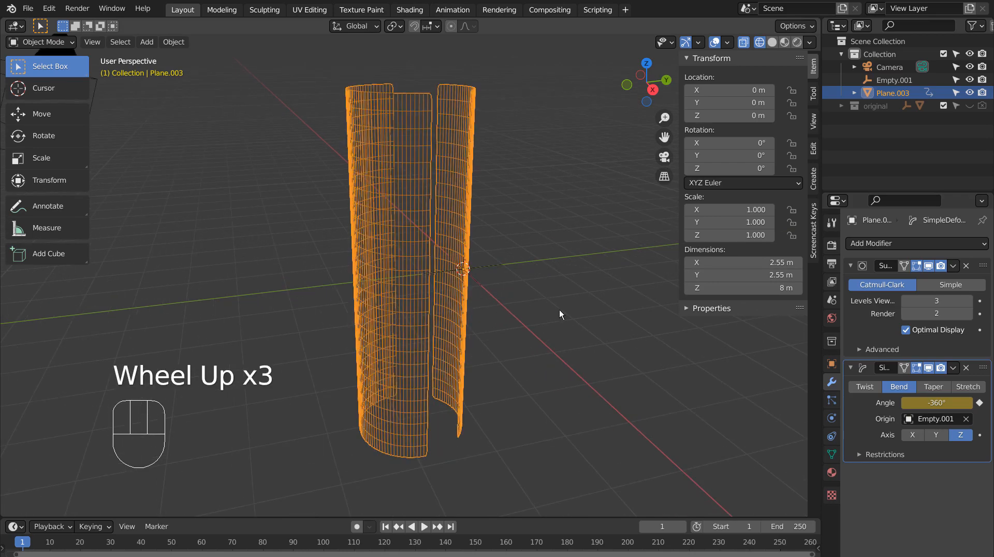
pyautogui.moveTo(23, 545); pyautogui.dragTo(400, 544)
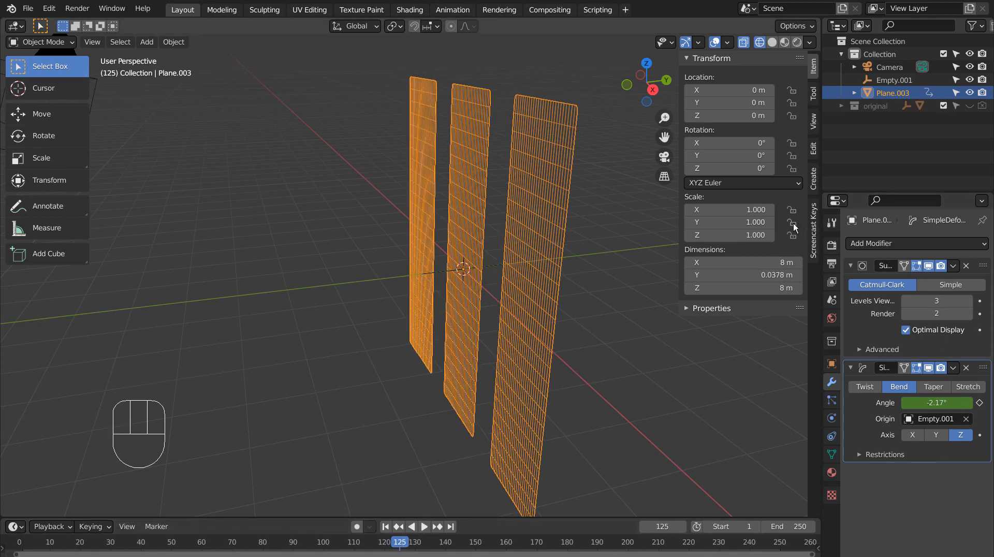
pyautogui.click(888, 80)
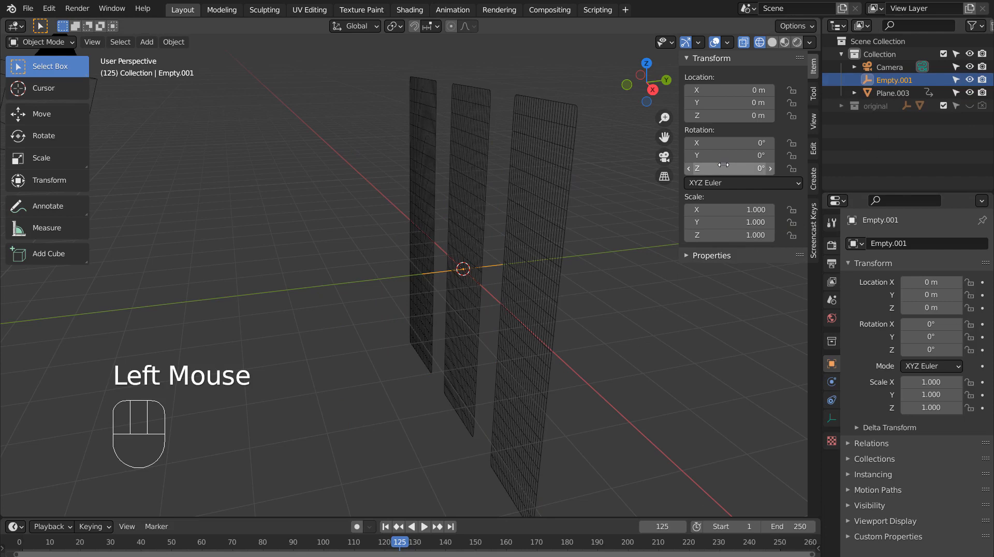
pyautogui.moveTo(723, 165); pyautogui.dragTo(787, 165)
pyautogui.hotkey('ctrl', 'z')
pyautogui.moveTo(725, 156)
pyautogui.mouseDown()
pyautogui.moveTo(738, 155)
pyautogui.moveTo(722, 155)
pyautogui.mouseUp()
pyautogui.moveTo(736, 155)
pyautogui.mouseDown()
pyautogui.moveTo(720, 156)
pyautogui.moveTo(737, 143)
pyautogui.moveTo(823, 144)
pyautogui.moveTo(751, 143)
pyautogui.mouseUp()
pyautogui.hotkey('ctrl', 'z')
pyautogui.hotkey('ctrl', 'z')
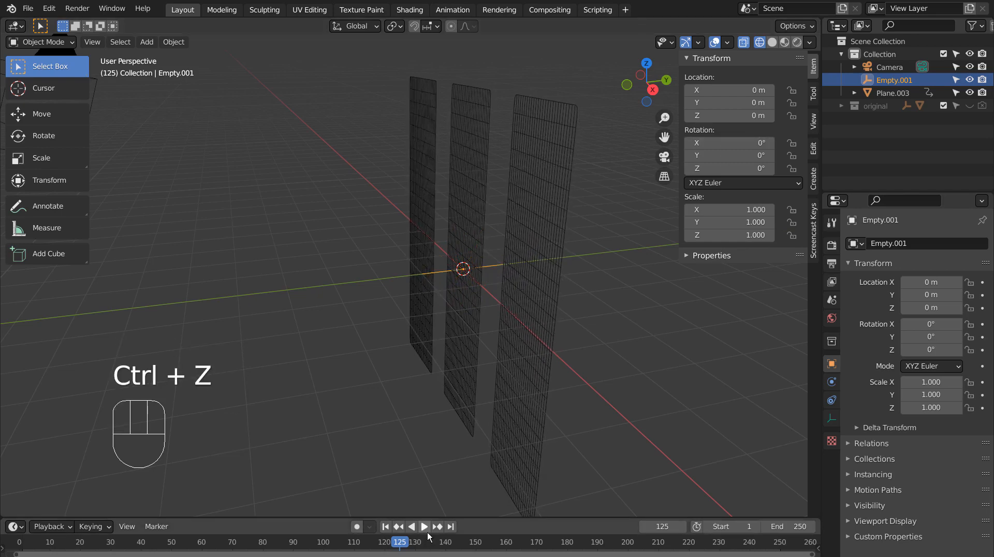
# Go to frame 74 and display the strips in Material Preview shading.
pyautogui.moveTo(396, 547); pyautogui.dragTo(244, 542)
pyautogui.moveTo(341, 381); pyautogui.dragTo(415, 361, button='middle')
pyautogui.click(784, 42)
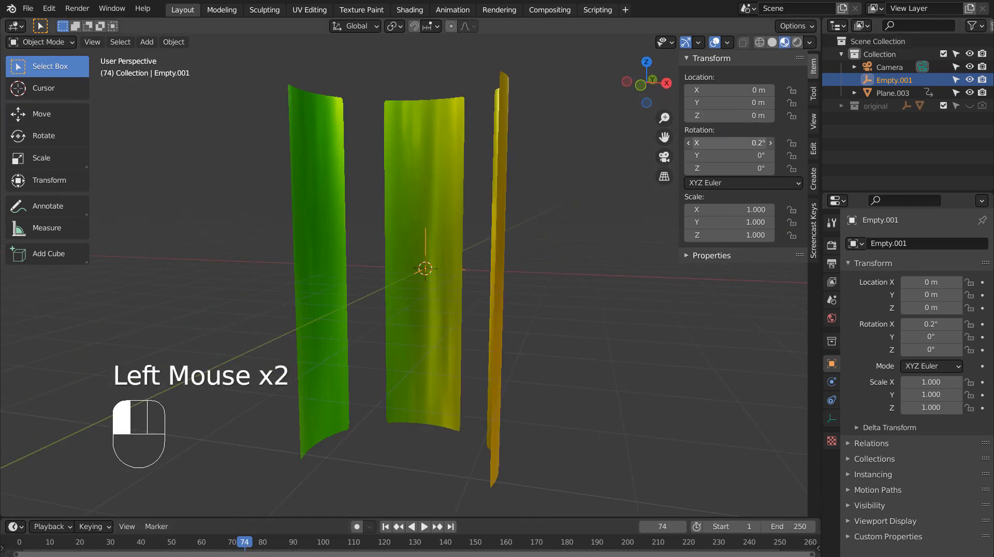
# Try rotating the empty at frame 74 to bend the strips differently, undoing the rotation attempts.
pyautogui.moveTo(730, 143); pyautogui.dragTo(748, 168)
pyautogui.hotkey('ctrl', 'z')
pyautogui.hotkey('ctrl', 'z')
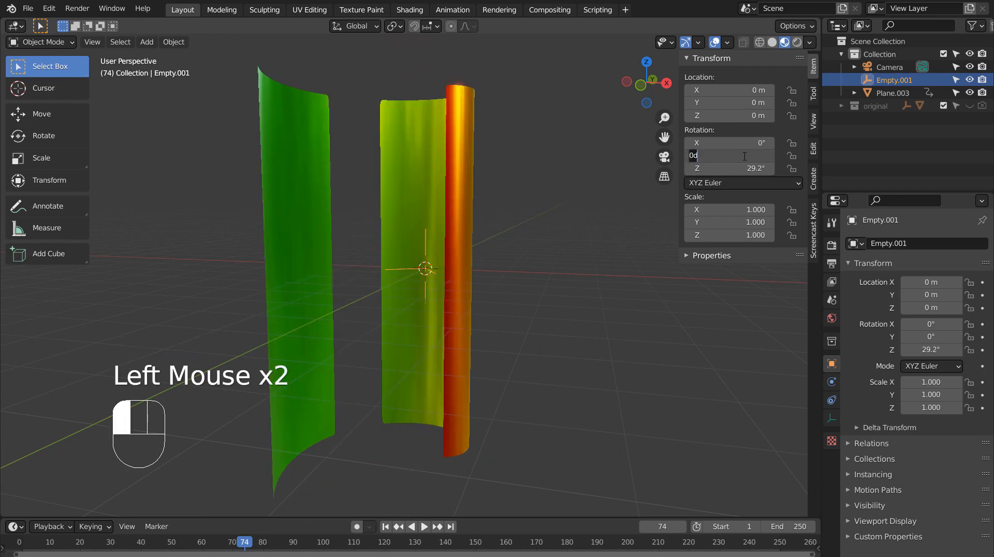
# At frame 1, set the empty's Z rotation to 0° and Y rotation to -360°, and keyframe its rotation.
pyautogui.click(385, 527)
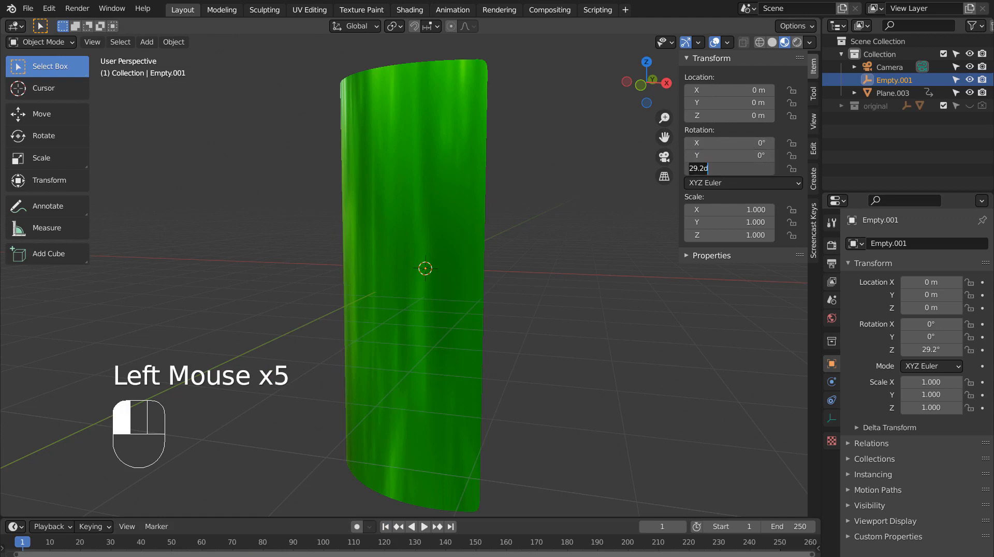
pyautogui.write('0')
pyautogui.press('Return')
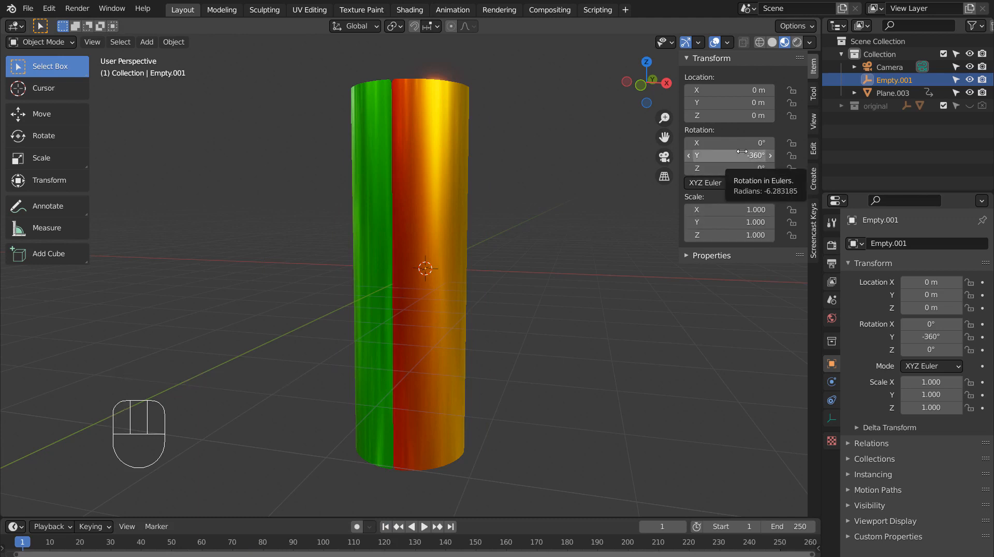
pyautogui.press('i')
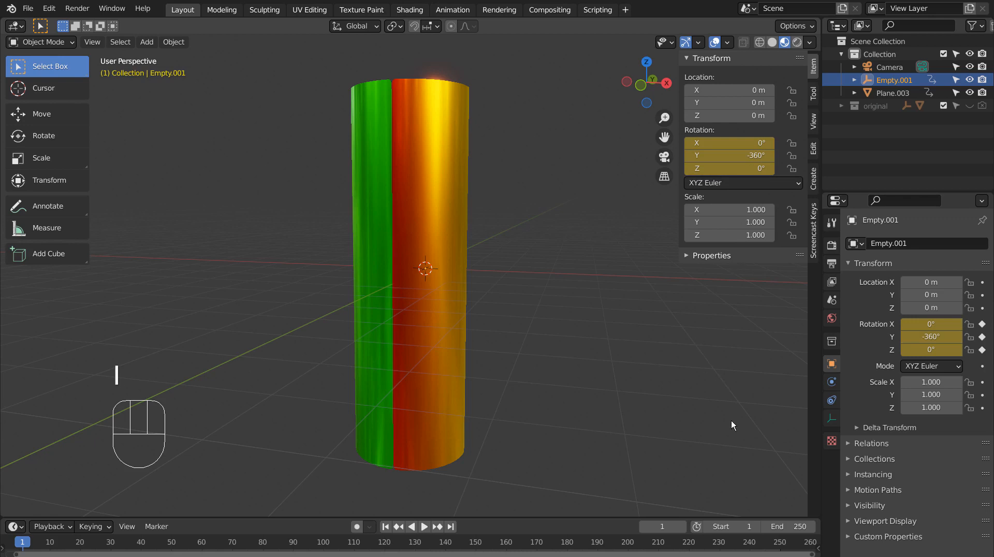
# At frame 250, set the empty's Y rotation to 360°, keyframe its rotation and return to frame 1.
pyautogui.click(780, 542)
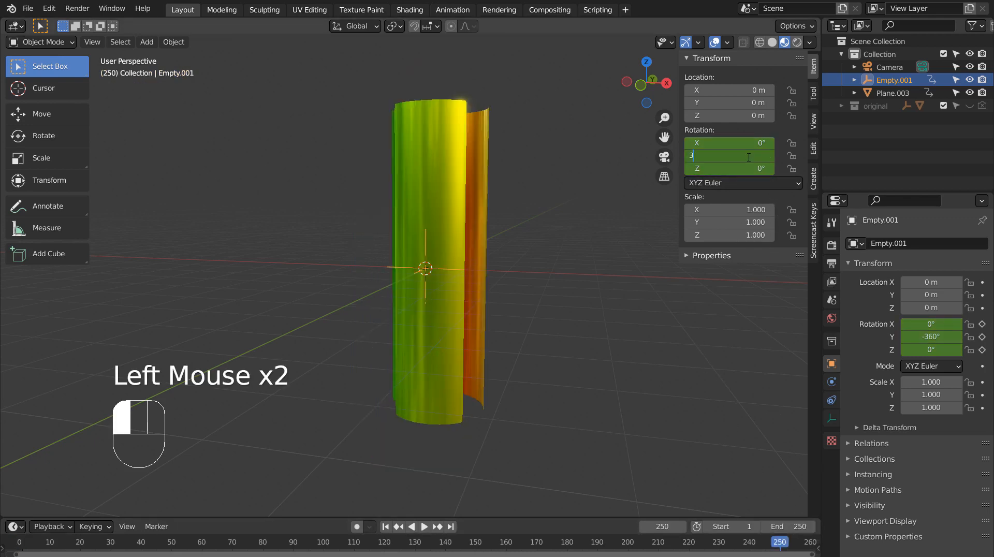
pyautogui.press('i')
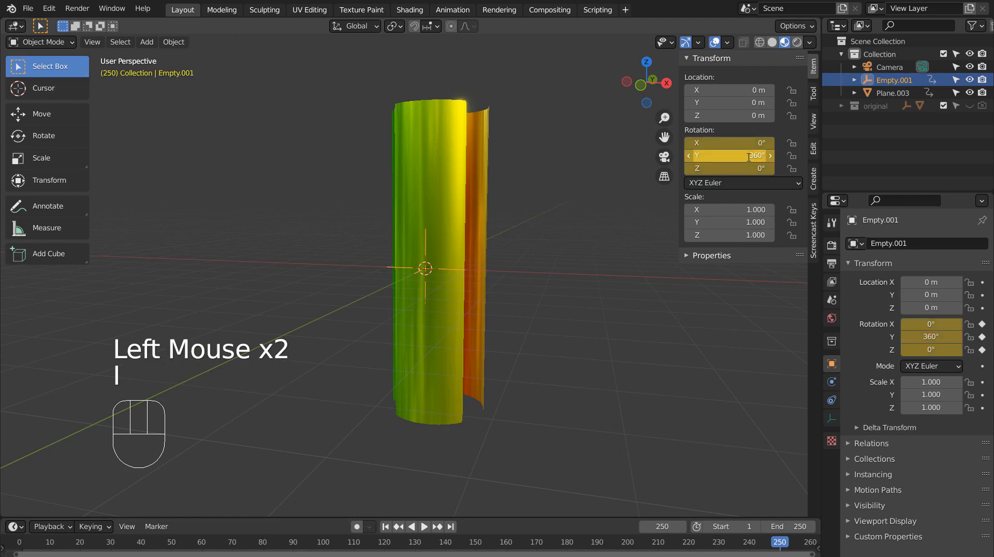
pyautogui.click(398, 526)
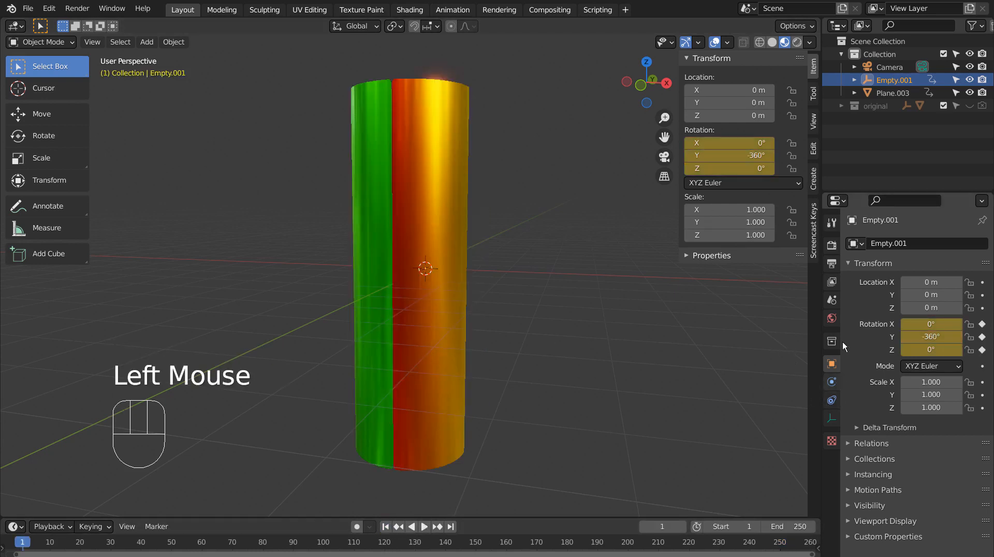
# Play the animation with Plane.003's Simple Deform hidden in the viewport to examine the empty's rotation, and show the modifier again at frame 1.
pyautogui.click(886, 85)
pyautogui.click(892, 93)
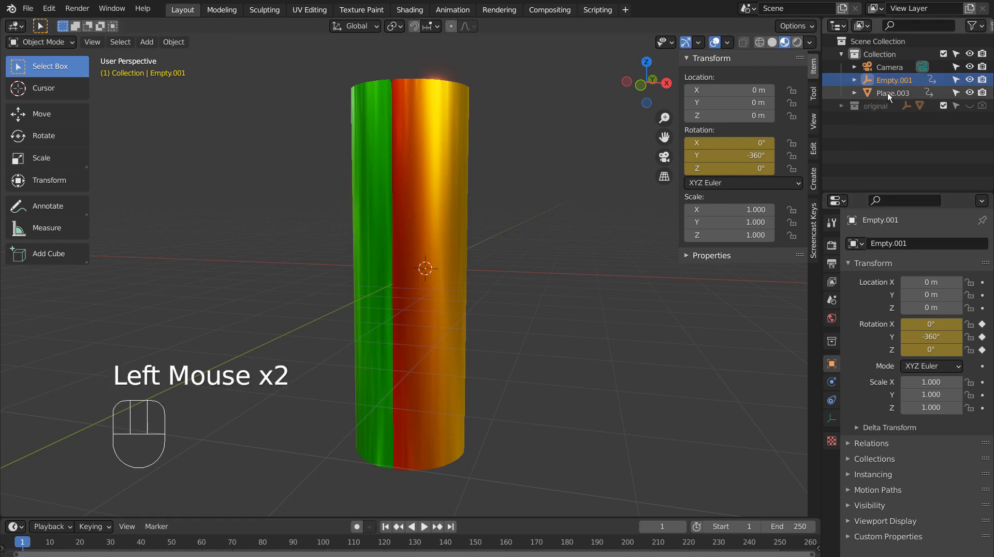
pyautogui.click(832, 382)
pyautogui.click(928, 369)
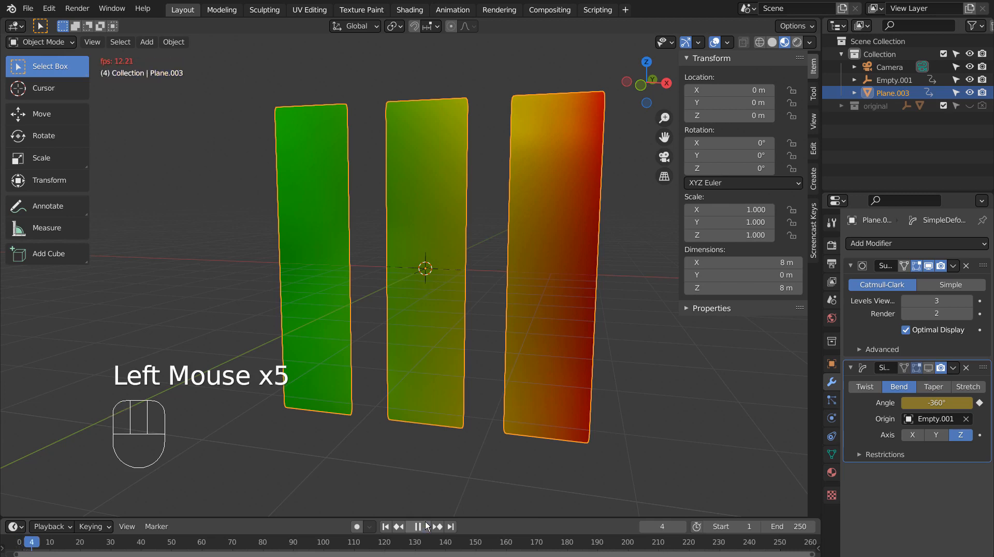
pyautogui.moveTo(579, 407); pyautogui.dragTo(501, 408, button='middle')
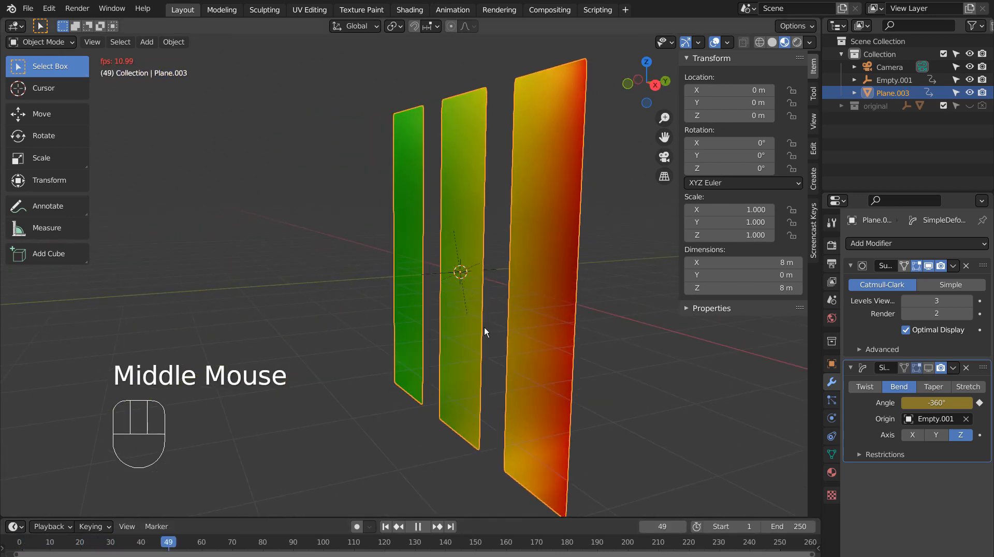
pyautogui.scroll(3, 484, 327)
pyautogui.scroll(2, 585, 328)
pyautogui.moveTo(587, 328); pyautogui.dragTo(543, 311, button='middle')
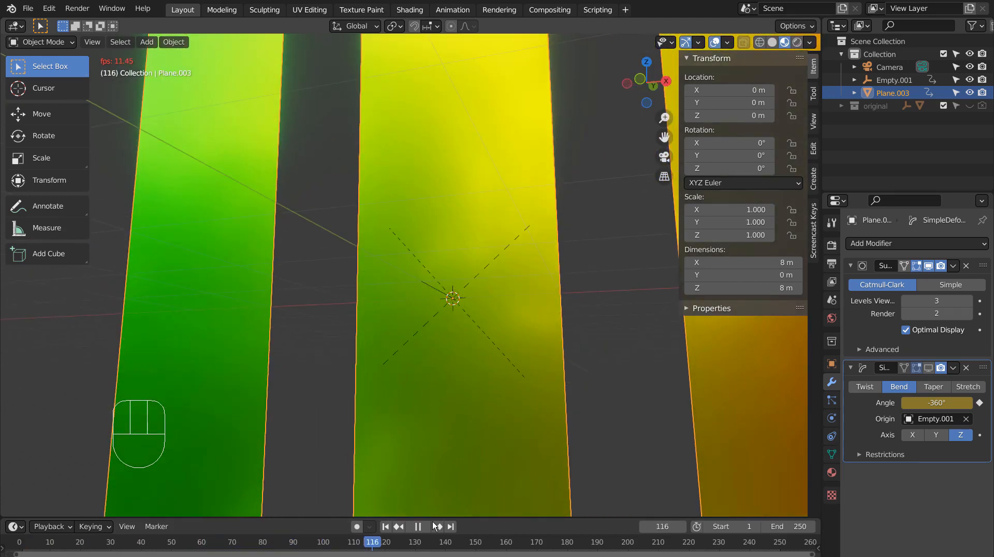
pyautogui.click(386, 526)
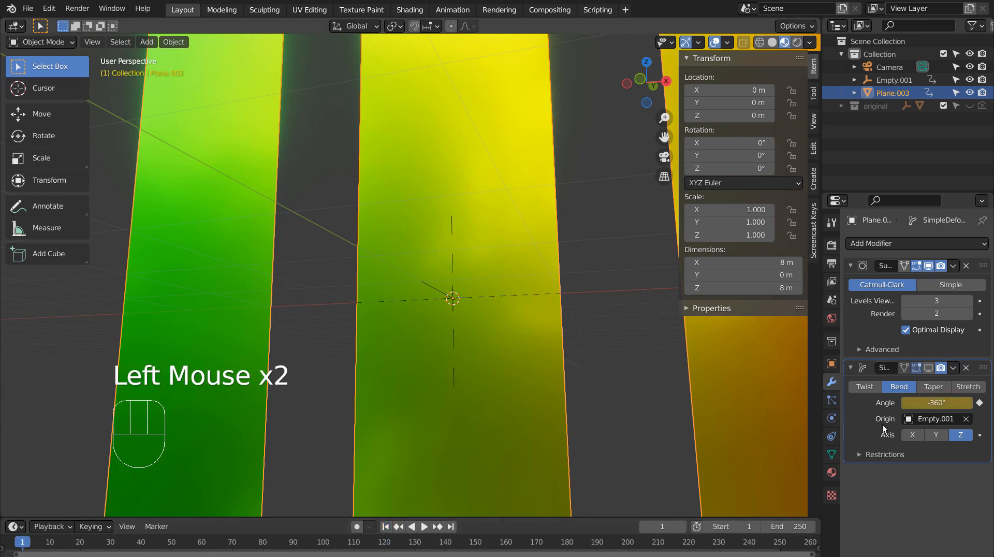
pyautogui.click(930, 367)
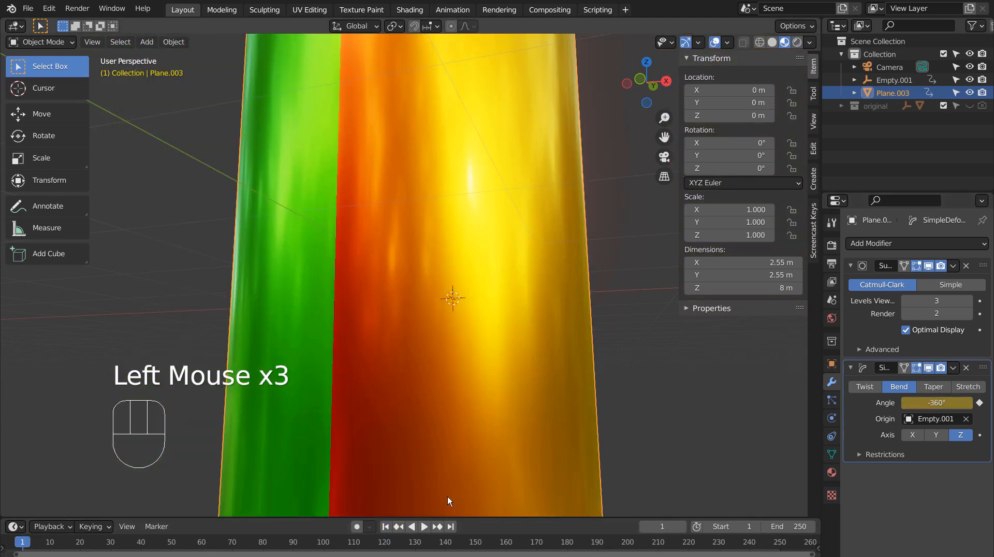
# Play the animation with the bend active to examine how the strips deform around the rotating empty, and return to frame 1.
pyautogui.click(423, 527)
pyautogui.scroll(-1, 480, 389)
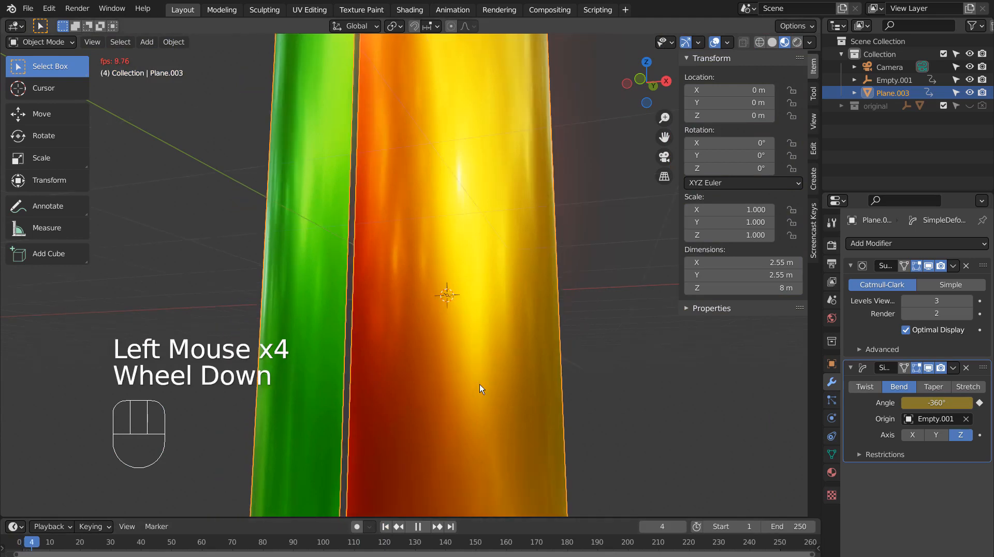
pyautogui.scroll(-4, 490, 378)
pyautogui.moveTo(600, 280); pyautogui.dragTo(600, 315, button='middle')
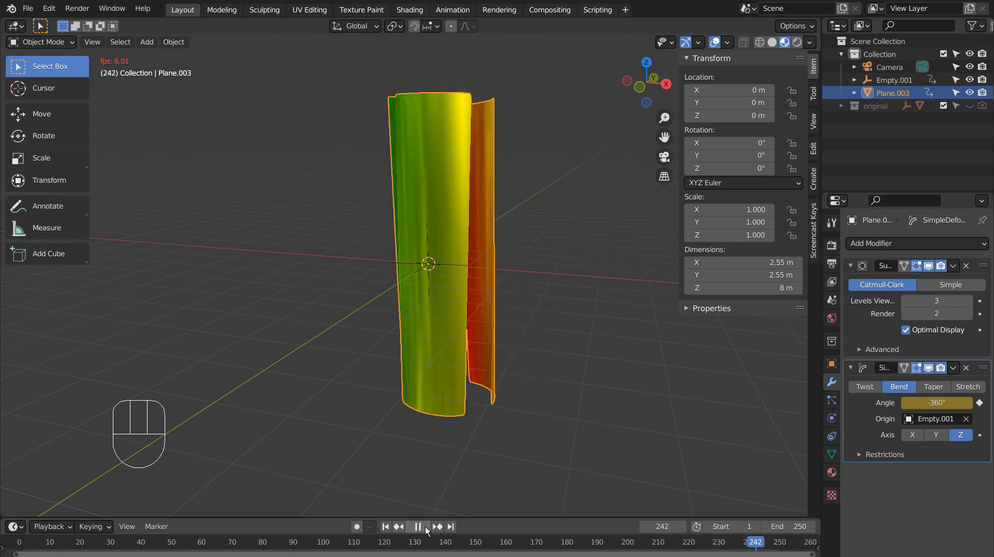
pyautogui.click(417, 526)
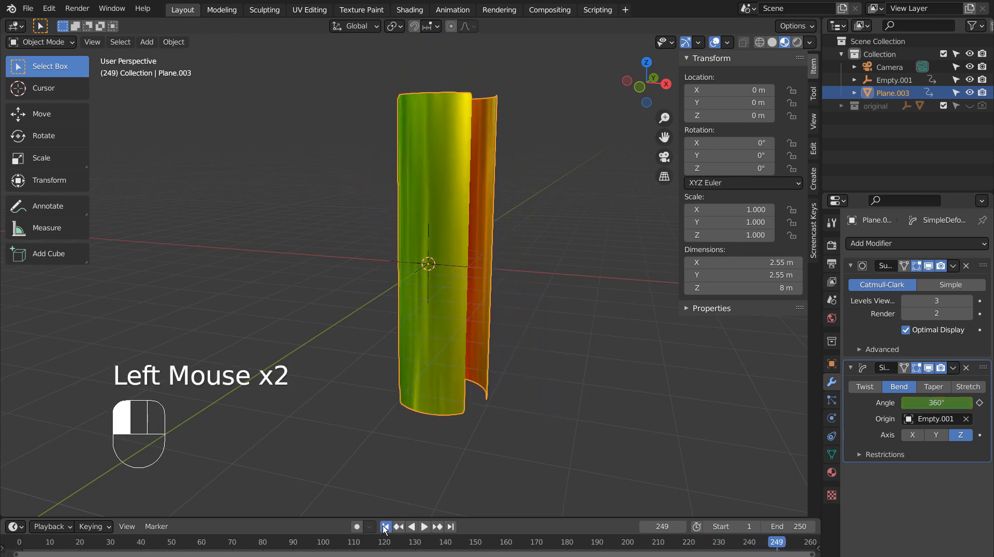
pyautogui.click(385, 526)
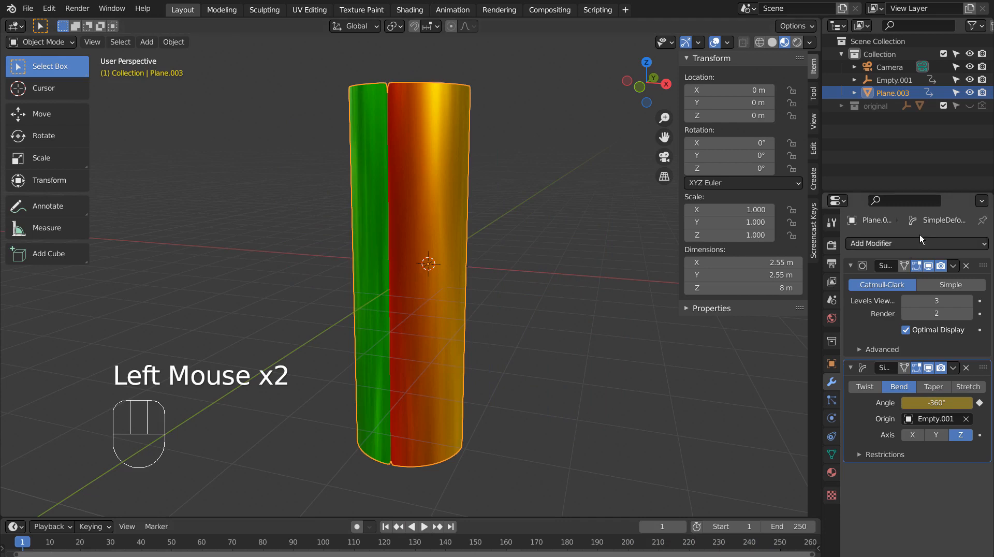
# Hide Empty.001 and Plane.003 in the viewport and show the original collection instead.
pyautogui.click(971, 92)
pyautogui.click(971, 106)
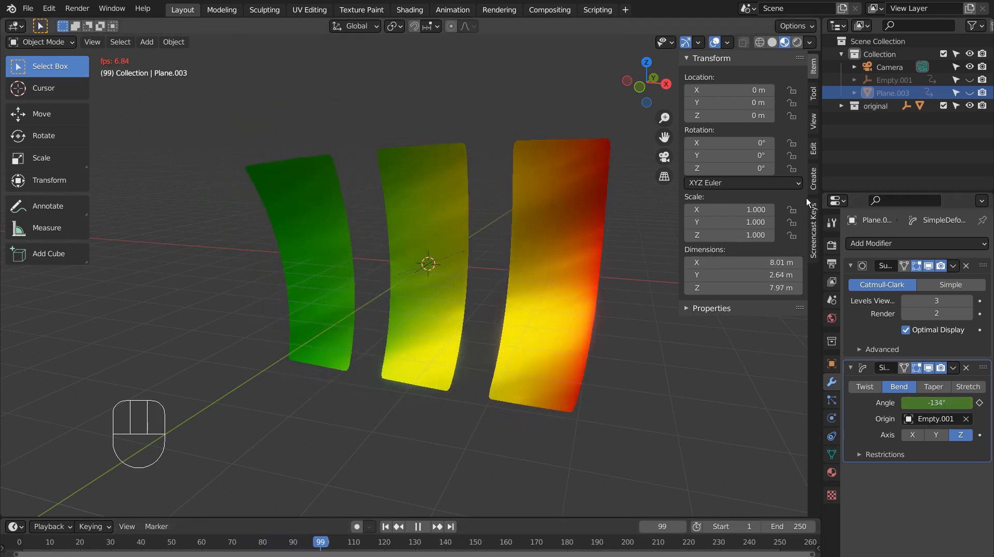
# Select the Empty in the original collection and scrub past frame 250 to examine its animated rotation.
pyautogui.click(841, 105)
pyautogui.click(883, 118)
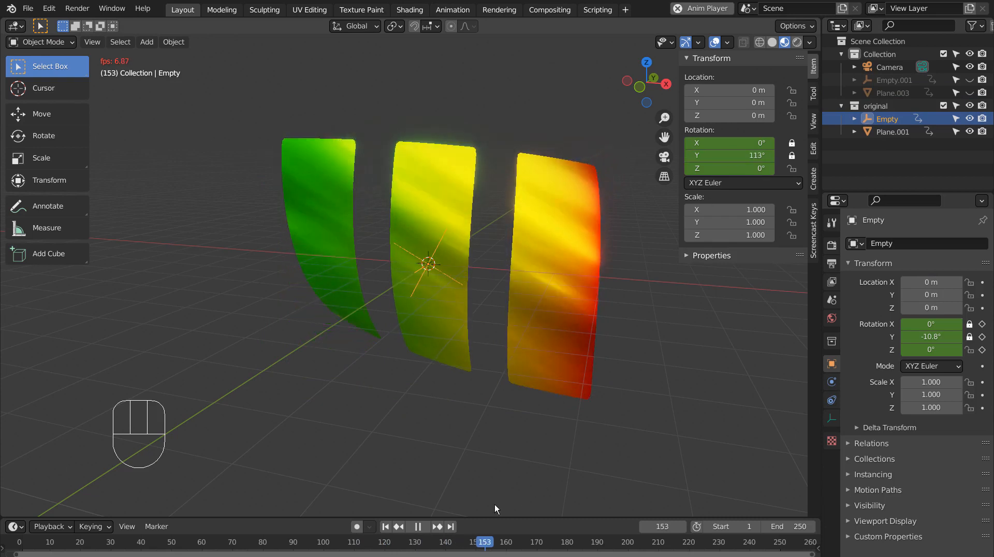
pyautogui.click(420, 528)
pyautogui.moveTo(504, 544); pyautogui.dragTo(788, 546)
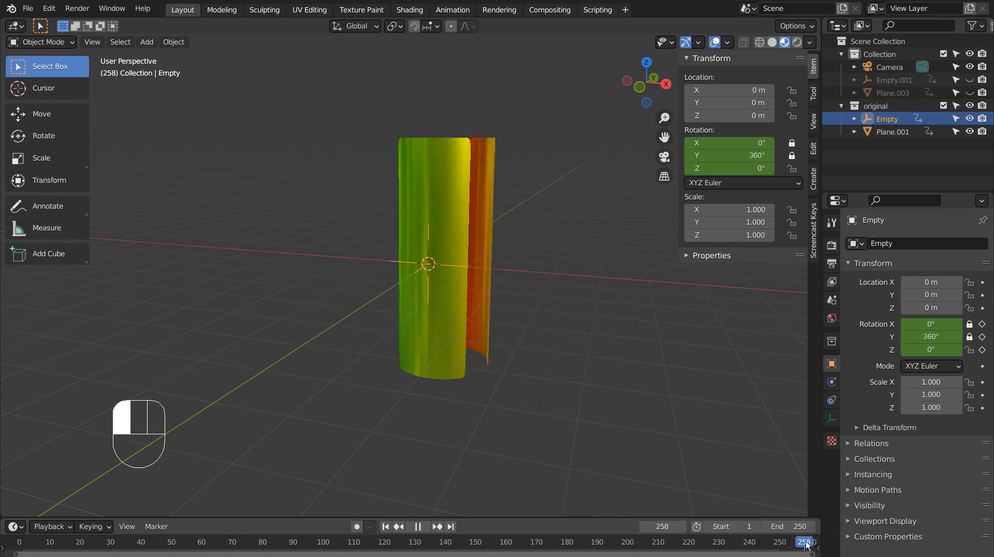